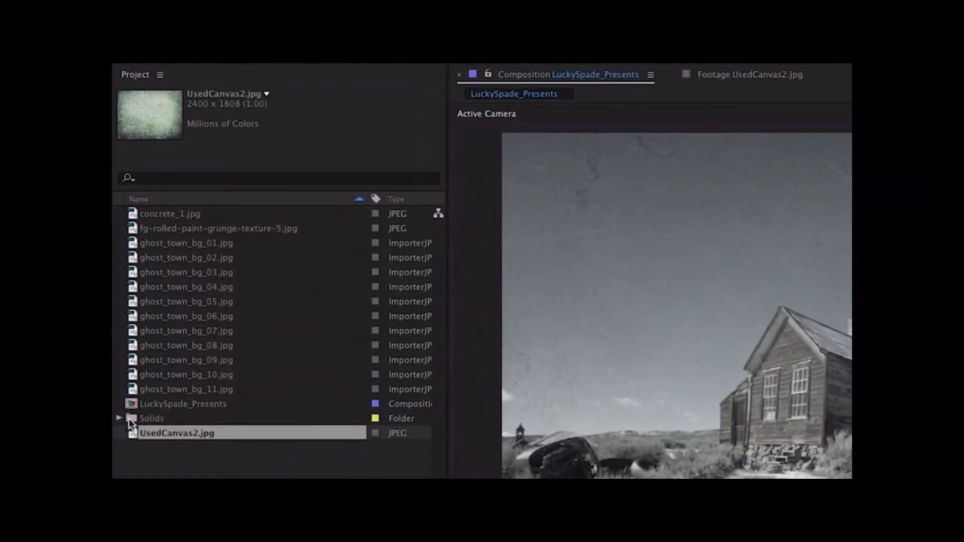
# Examine the Solids folder, including Deep Cyan Solid 1, Null 1 and whether it is designated as the Solids Folder.
pyautogui.click(235, 138)
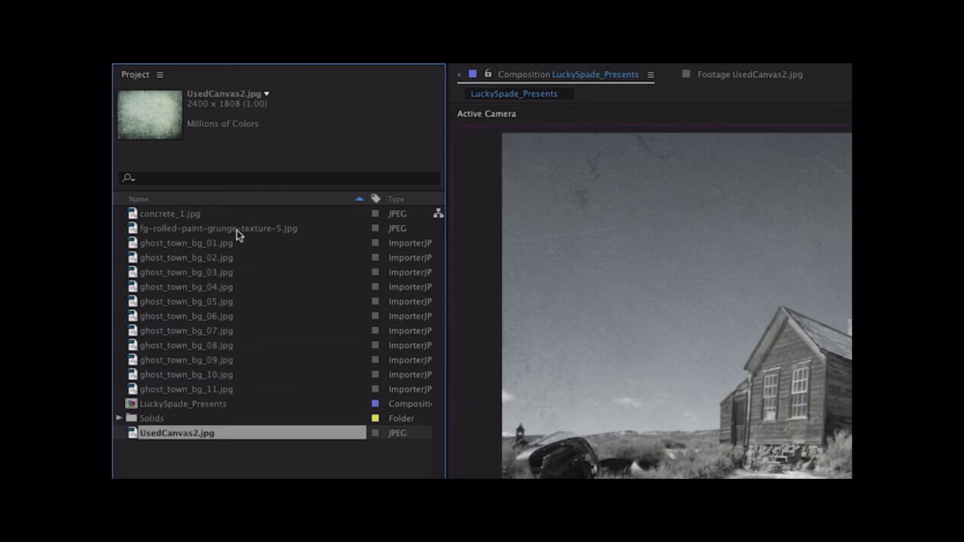
pyautogui.click(132, 419)
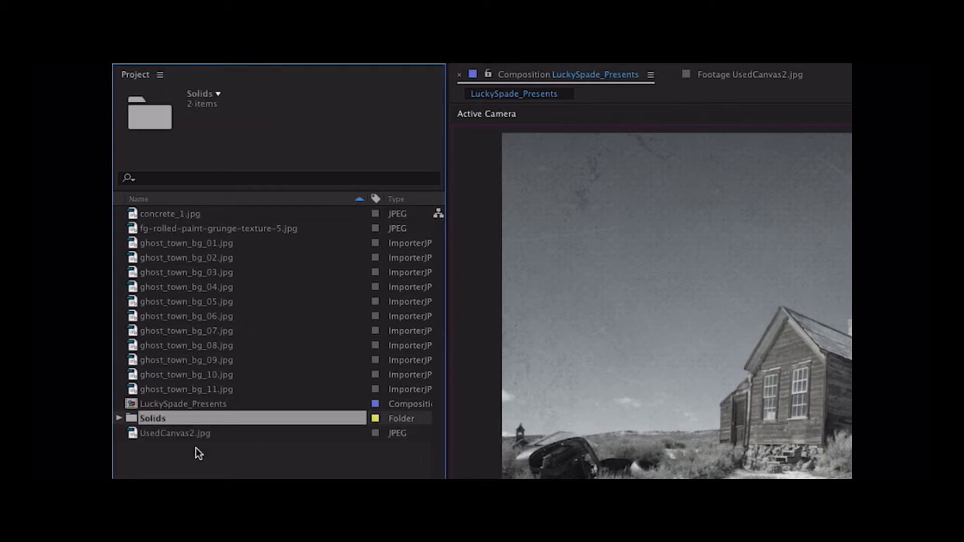
pyautogui.click(118, 417)
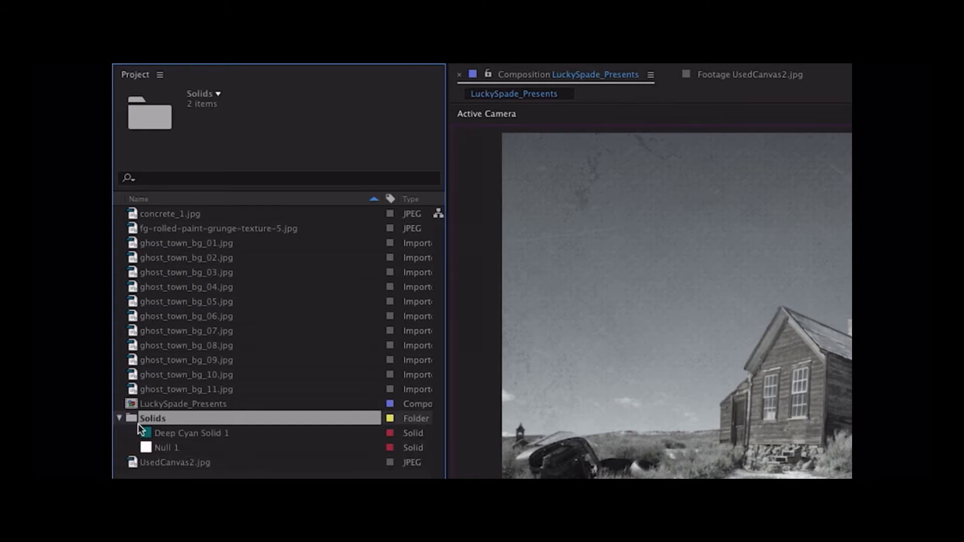
pyautogui.click(208, 437)
pyautogui.click(188, 450)
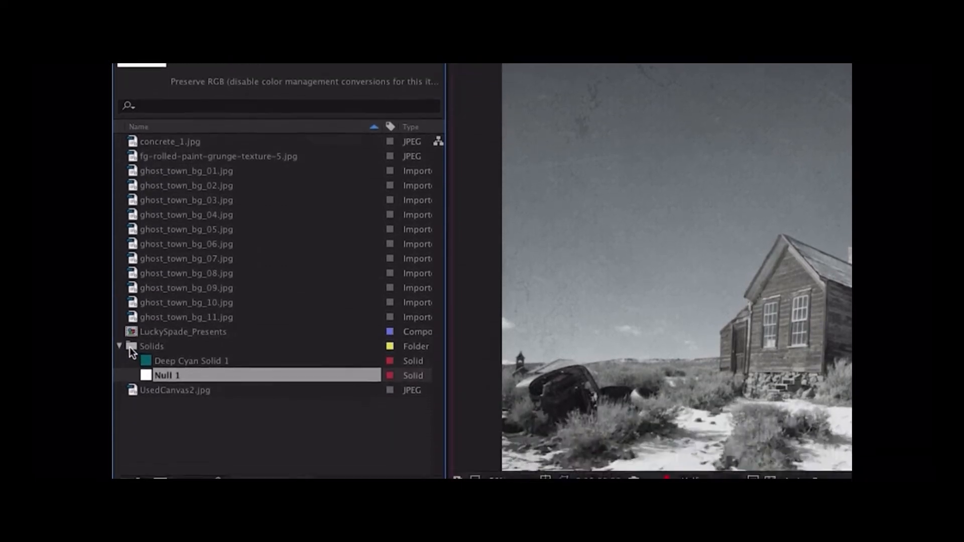
pyautogui.rightClick(129, 347)
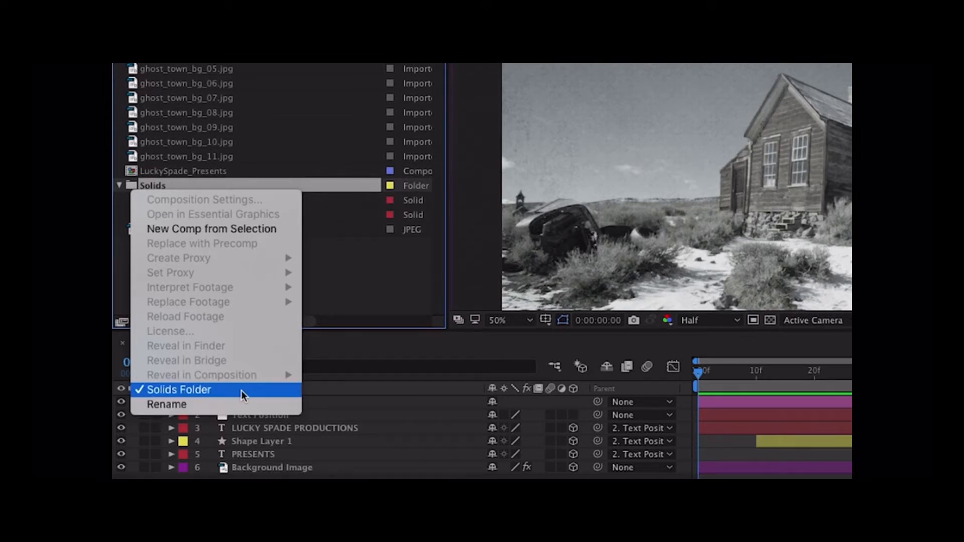
pyautogui.click(345, 287)
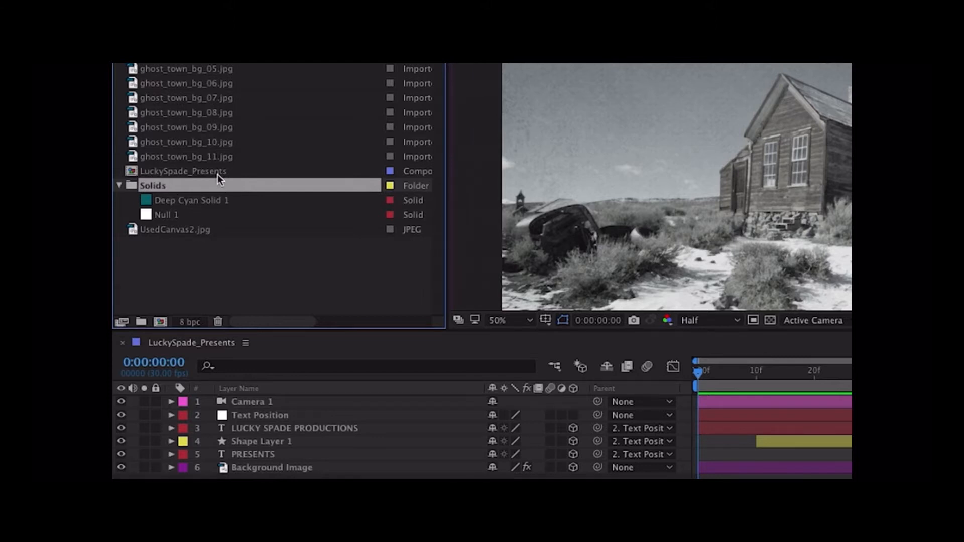
pyautogui.click(117, 186)
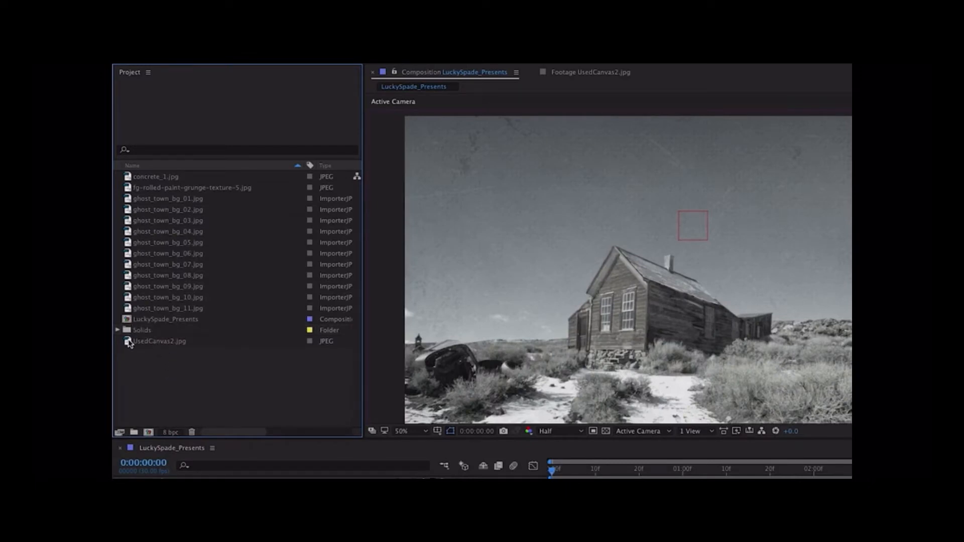
# Preview UsedCanvas2.jpg and group it with concrete_1.jpg and fg-rolled-paint-grunge-texture-5.jpg in a new folder named textures.
pyautogui.click(129, 342)
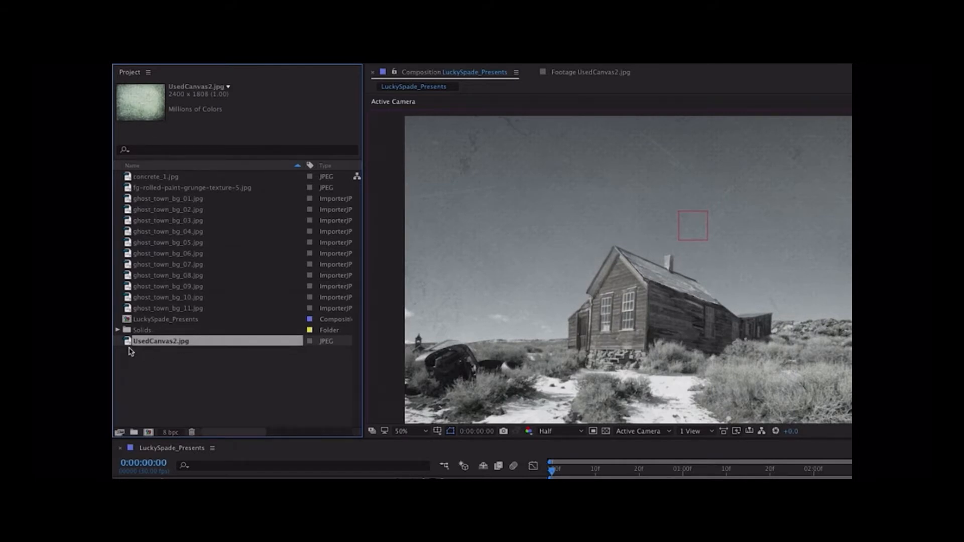
pyautogui.doubleClick(128, 341)
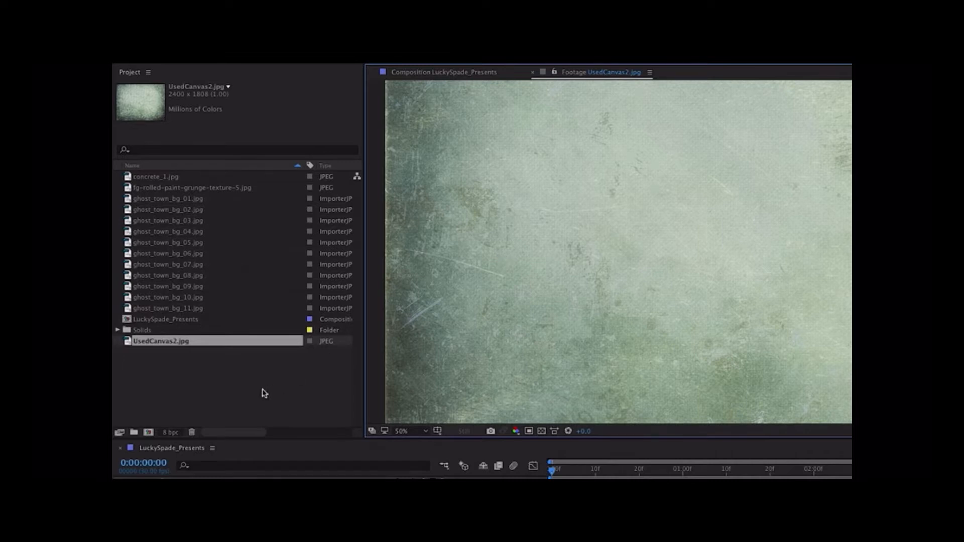
pyautogui.click(132, 177)
pyautogui.click(129, 189)
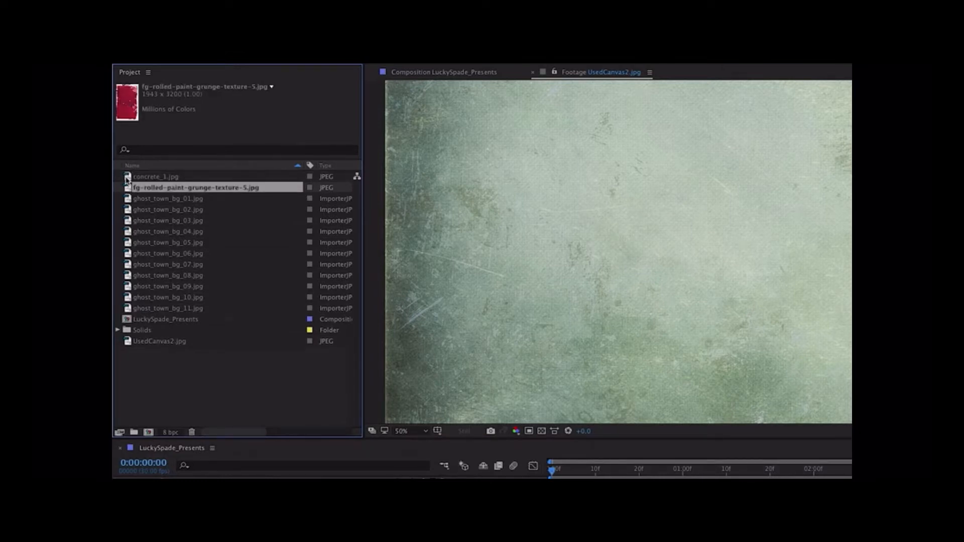
pyautogui.keyDown('ctrl'); pyautogui.click(126, 179); pyautogui.keyUp('ctrl')
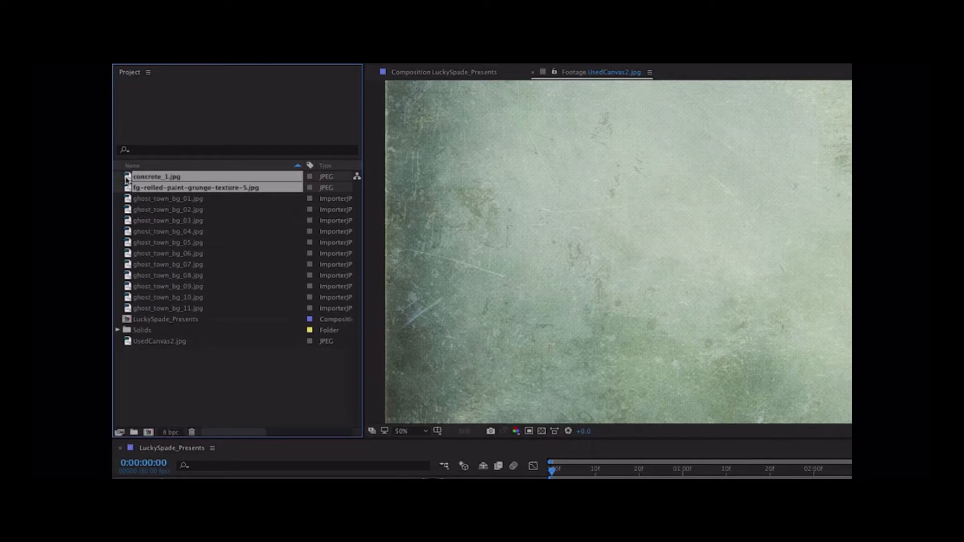
pyautogui.keyDown('ctrl'); pyautogui.click(126, 342); pyautogui.keyUp('ctrl')
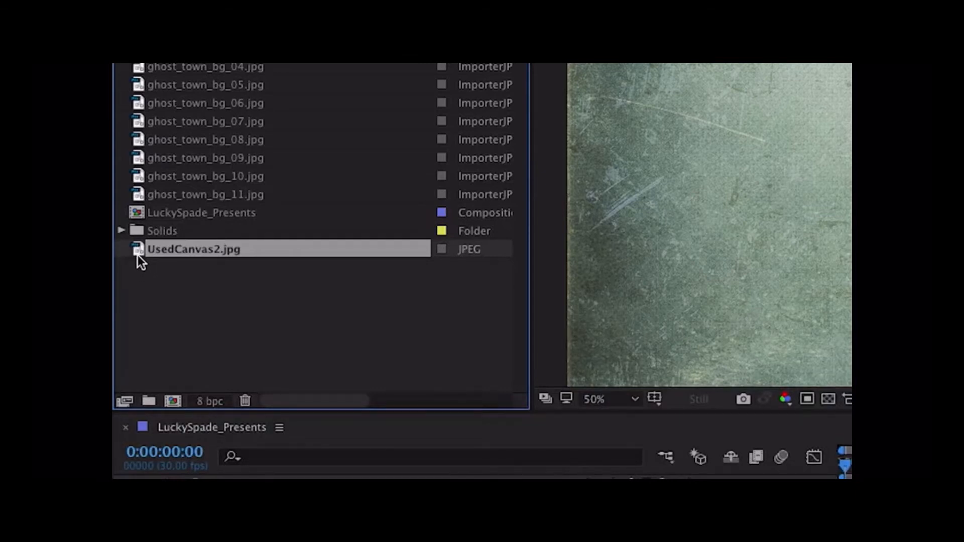
pyautogui.moveTo(139, 252); pyautogui.dragTo(152, 407)
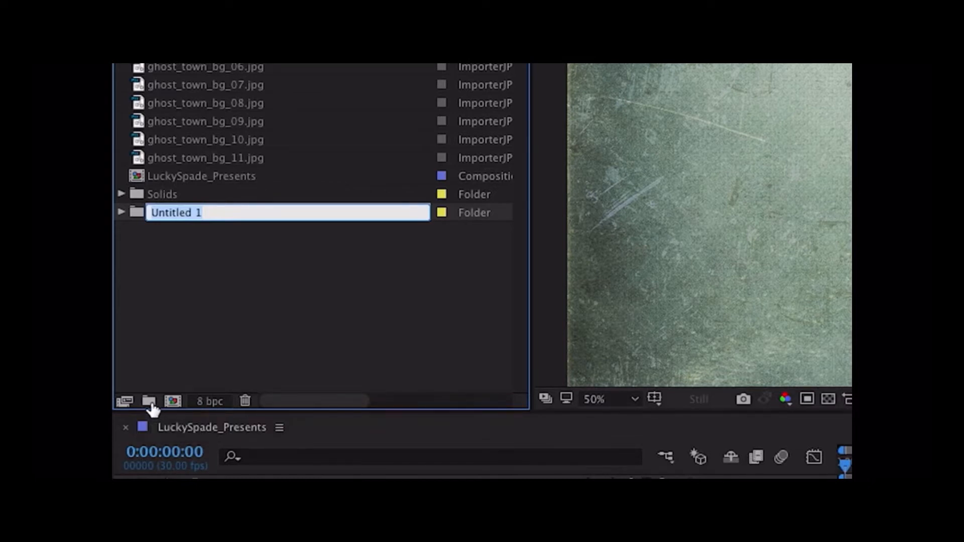
pyautogui.write('textures')
pyautogui.press('Return')
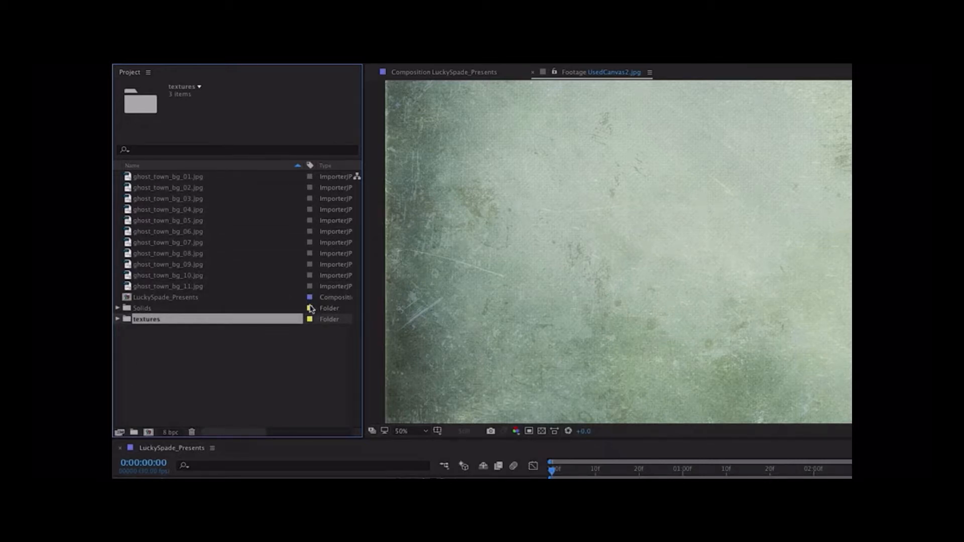
# Select all ghost_town_bg images by their shared label group and place them in a new folder named Backgrounds.
pyautogui.click(310, 177)
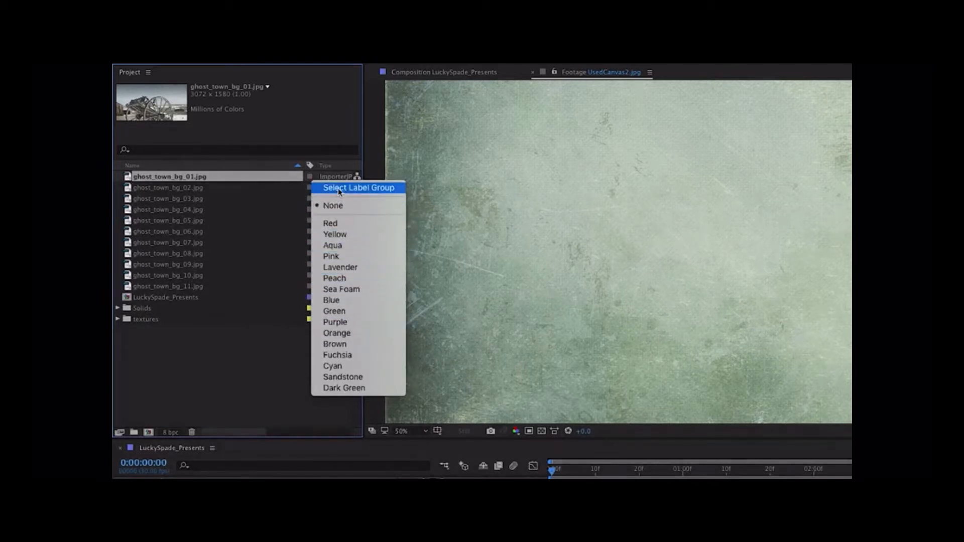
pyautogui.click(280, 191)
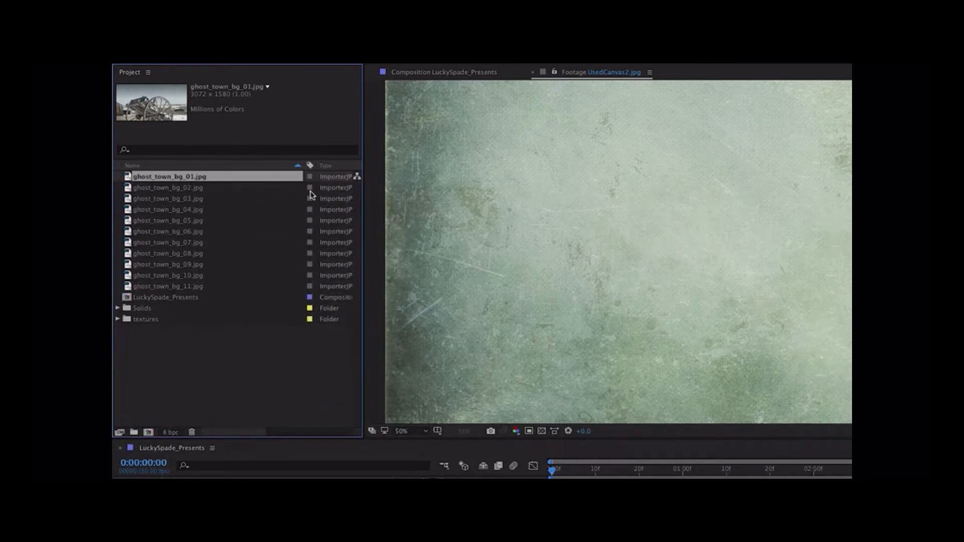
pyautogui.click(310, 189)
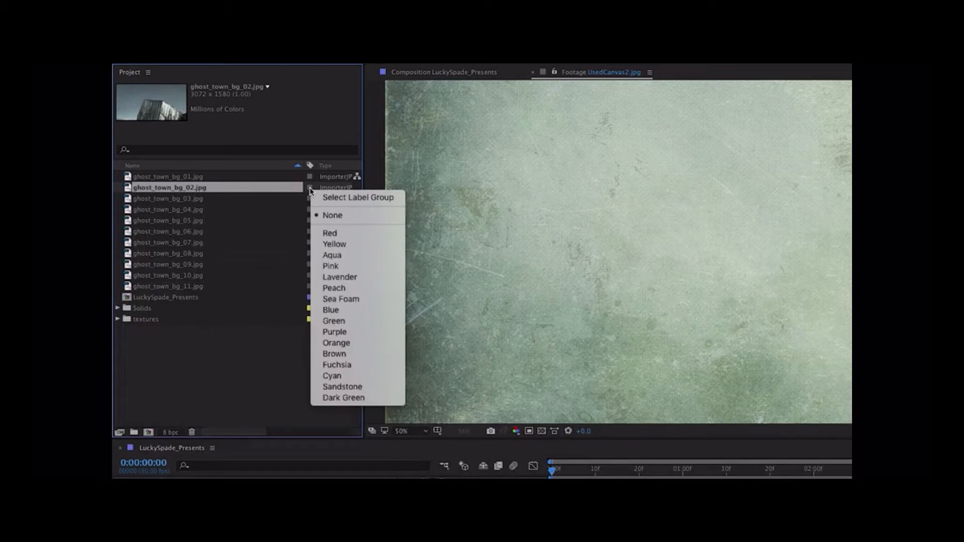
pyautogui.click(338, 197)
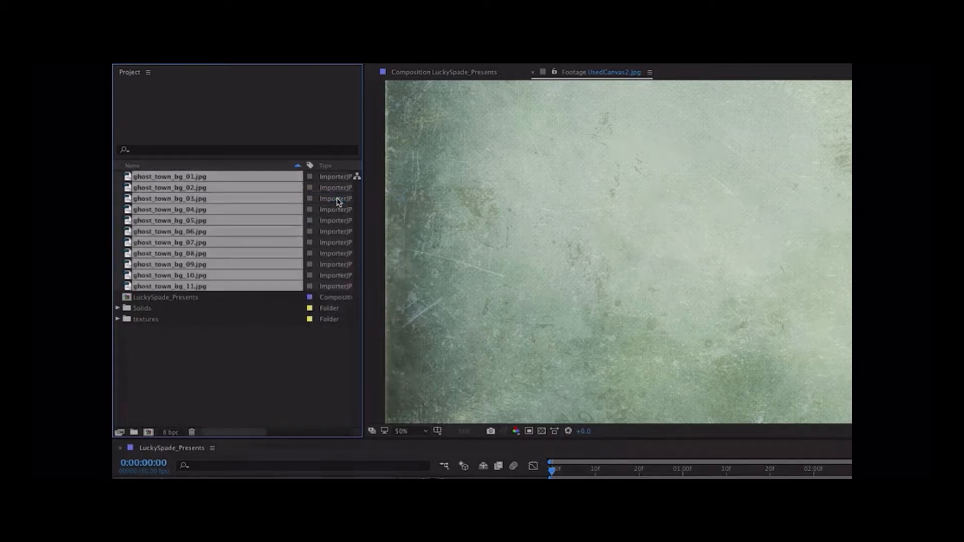
pyautogui.moveTo(128, 289); pyautogui.dragTo(134, 431)
pyautogui.write('B')
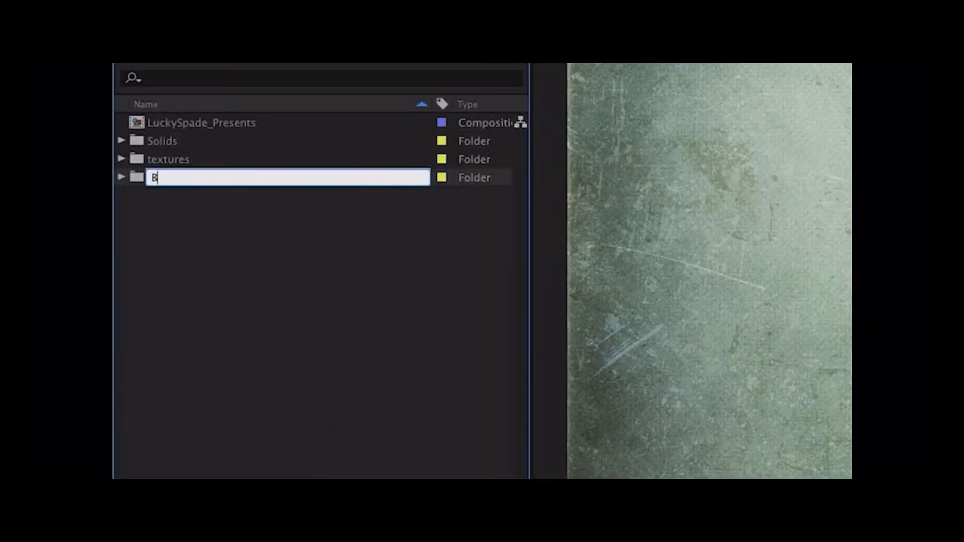
pyautogui.write('ackgrounds')
pyautogui.press('Return')
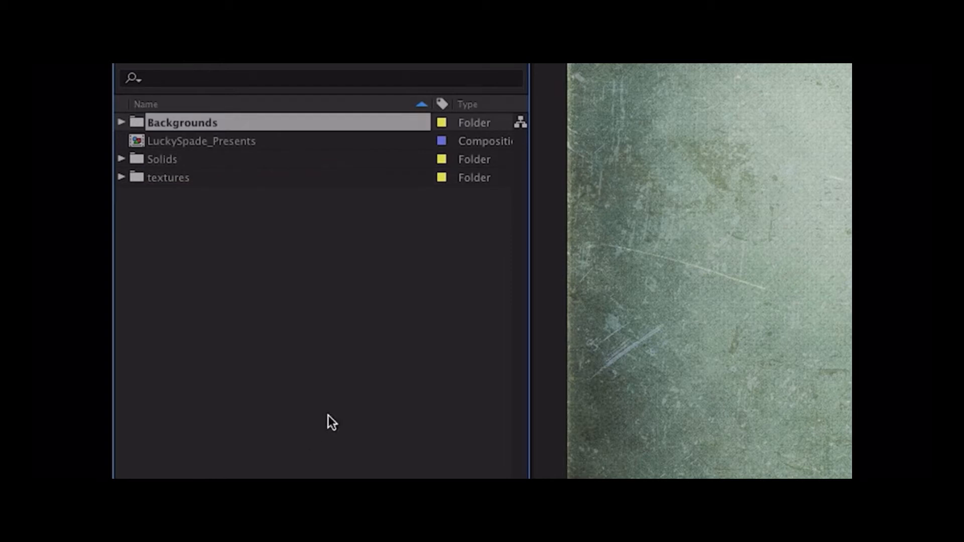
# Place the LuckySpade_Presents composition in a new folder named 01_Comps, keeping the project items sorted by ascending name.
pyautogui.click(134, 142)
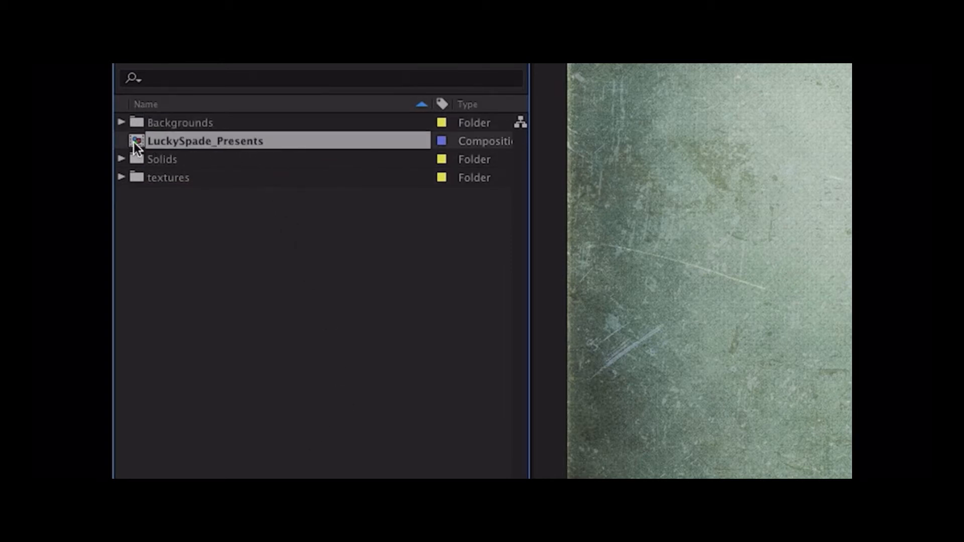
pyautogui.click(161, 104)
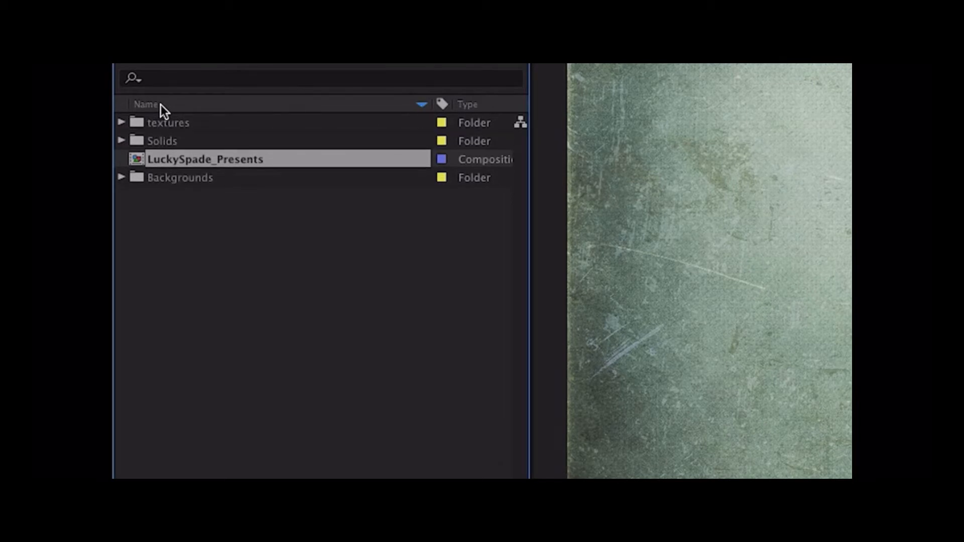
pyautogui.click(161, 105)
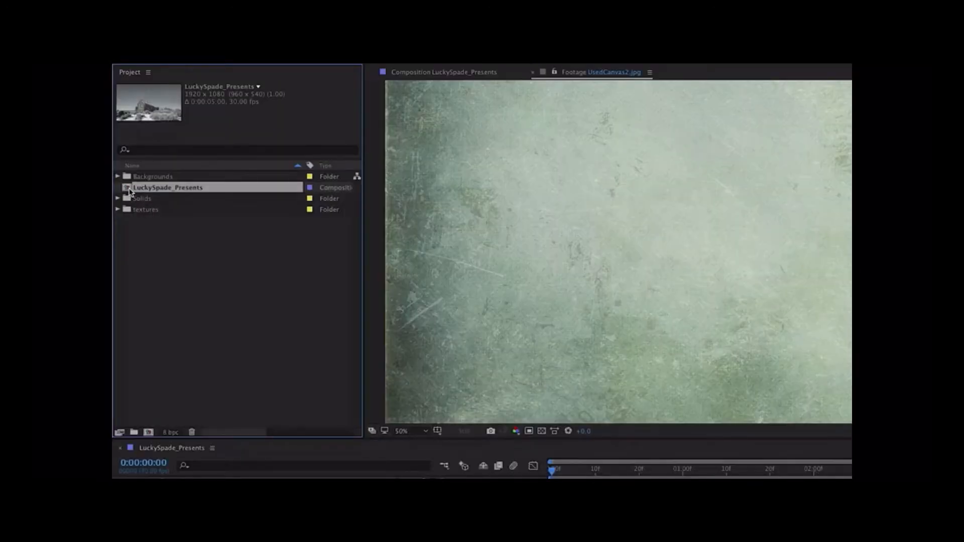
pyautogui.moveTo(129, 192); pyautogui.dragTo(134, 432)
pyautogui.write('01')
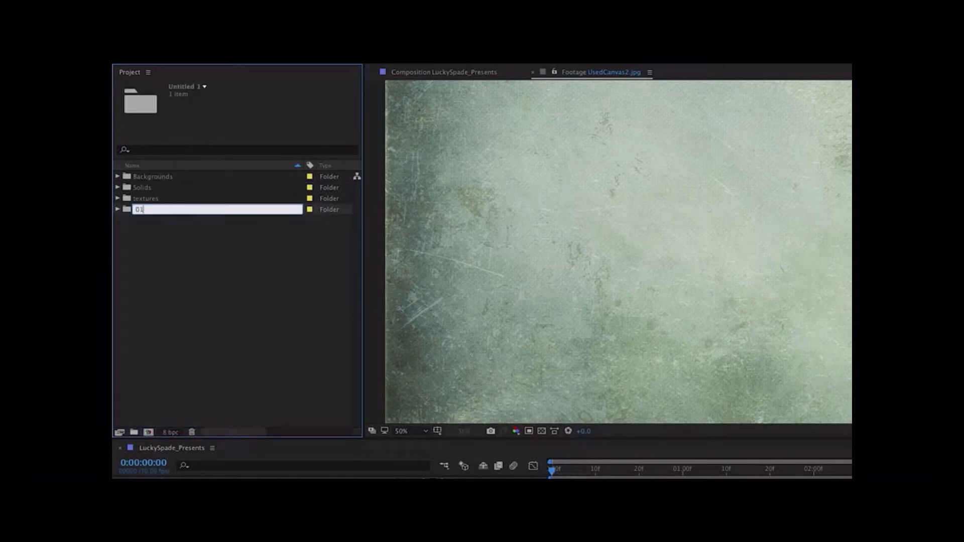
pyautogui.write('_Comps')
pyautogui.press('Return')
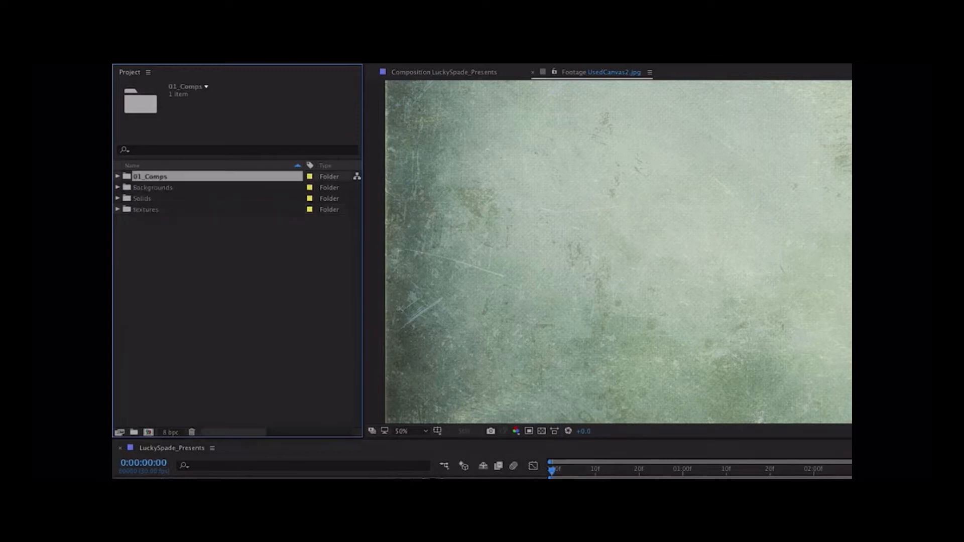
# Open the LuckySpade_Presents composition from 01_Comps and give the LUCKY SPADE PRODUCTIONS and PRESENTS text layers an Orange label.
pyautogui.click(117, 178)
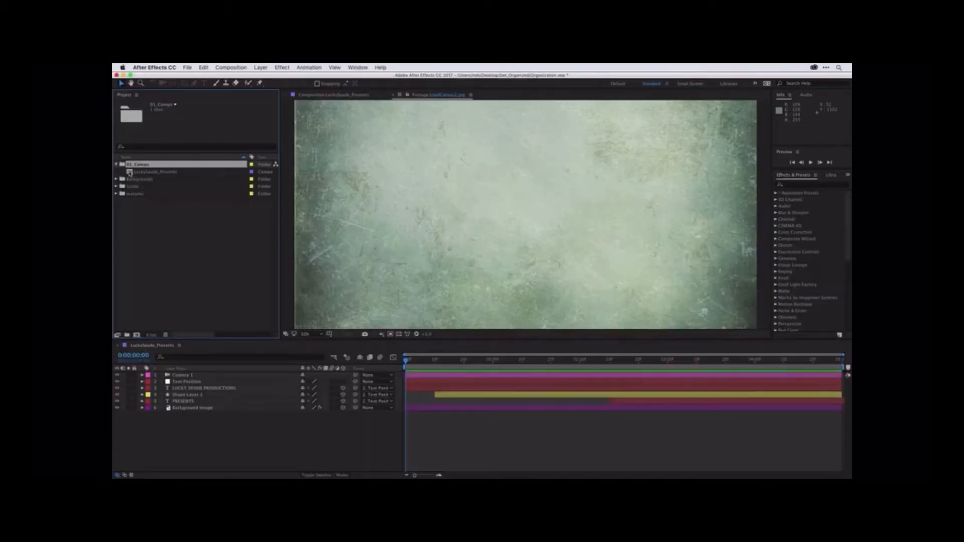
pyautogui.doubleClick(130, 172)
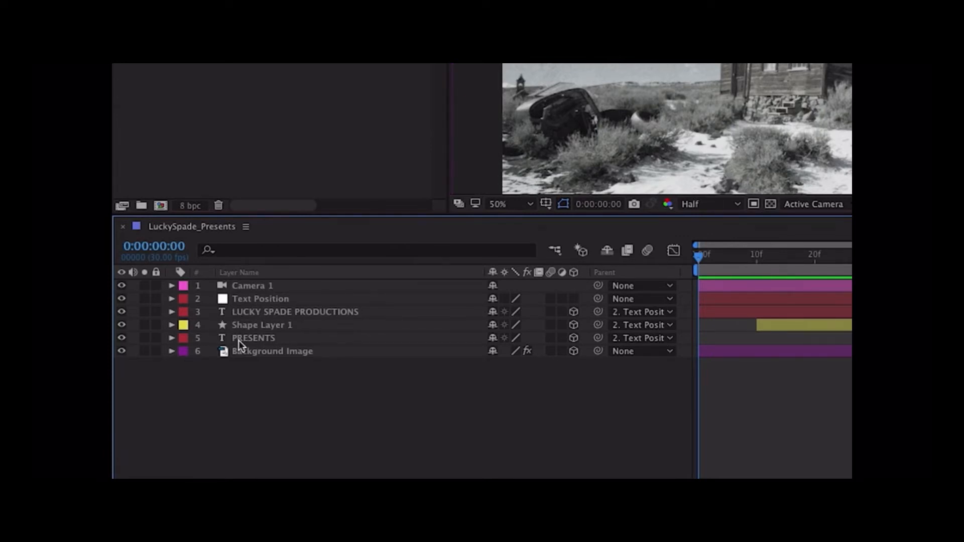
pyautogui.click(244, 311)
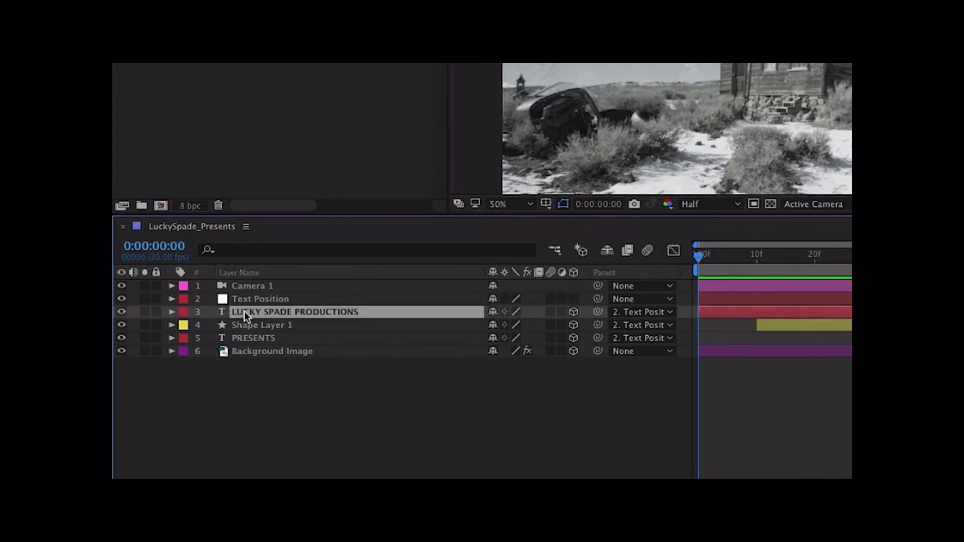
pyautogui.keyDown('ctrl'); pyautogui.click(245, 338); pyautogui.keyUp('ctrl')
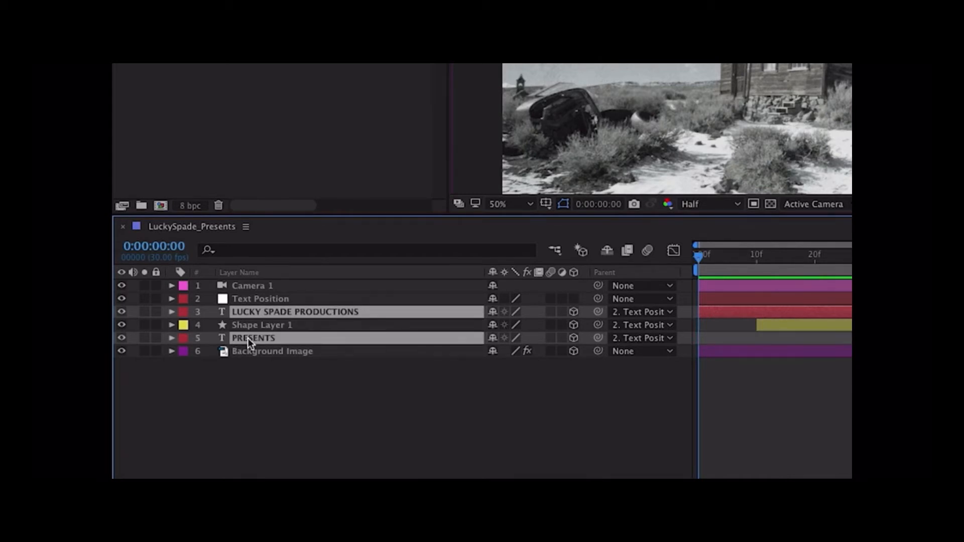
pyautogui.click(184, 341)
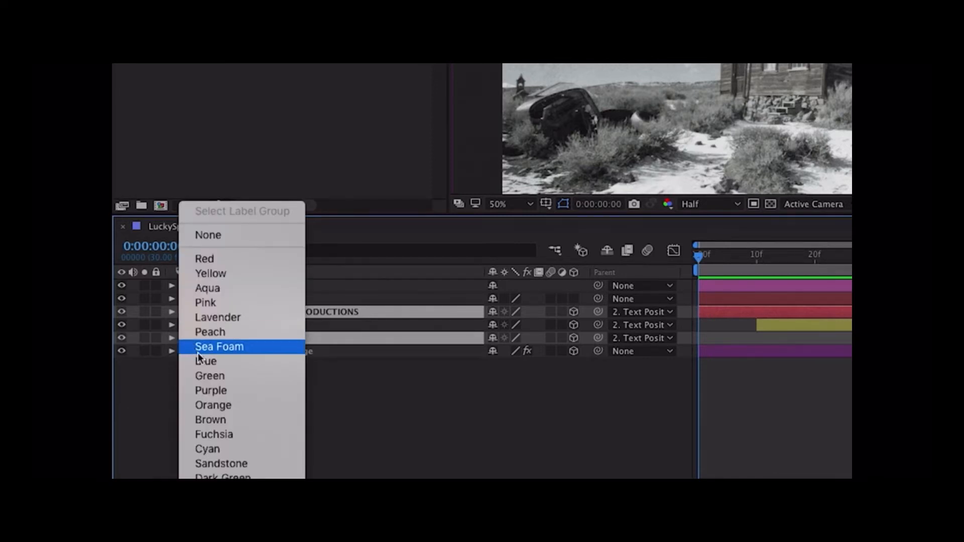
pyautogui.click(219, 405)
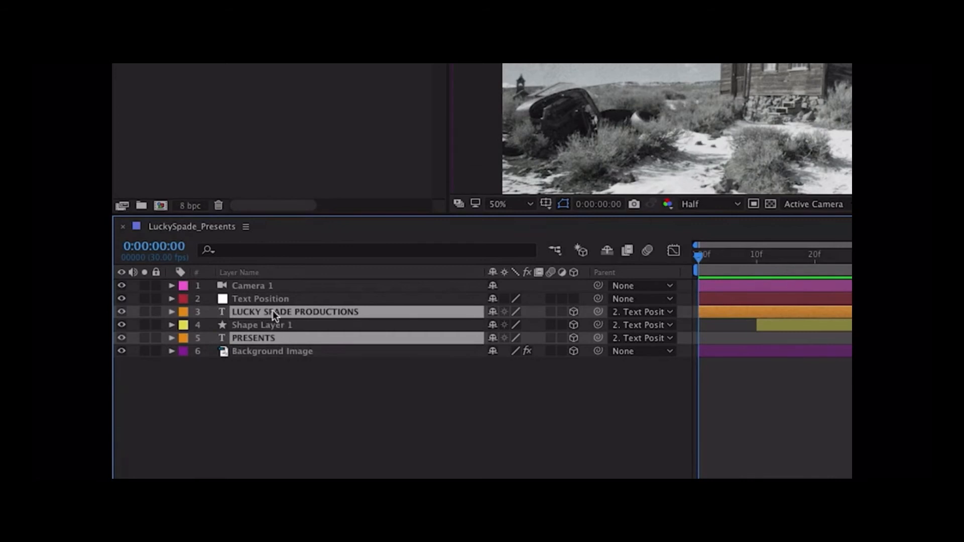
pyautogui.click(273, 406)
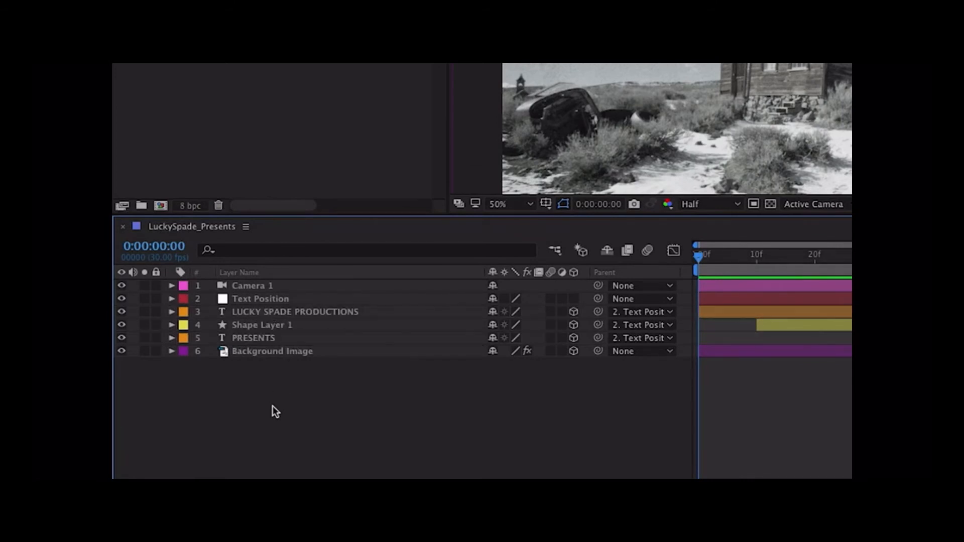
# Select every layer that shares the orange label group of the LUCKY SPADE PRODUCTIONS layer.
pyautogui.click(183, 312)
pyautogui.click(206, 211)
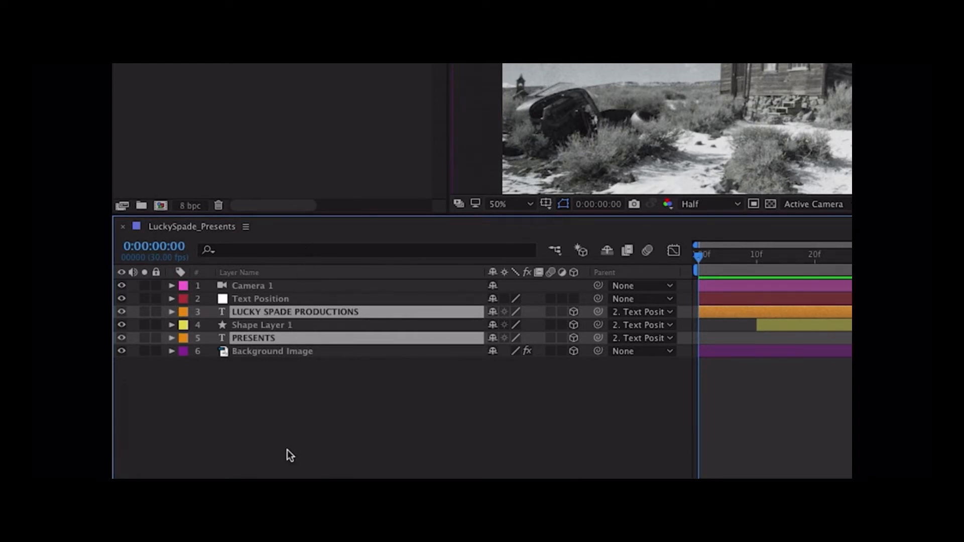
# Examine the contents of Shape Layer 1 down to the Rectangle 1 path and fills, and collapse the layer again.
pyautogui.click(271, 325)
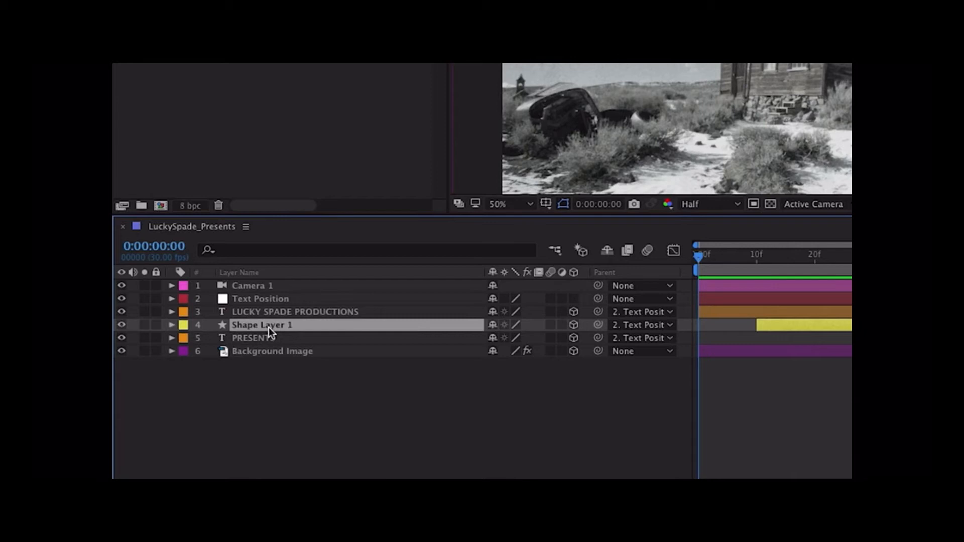
pyautogui.click(171, 325)
pyautogui.click(185, 338)
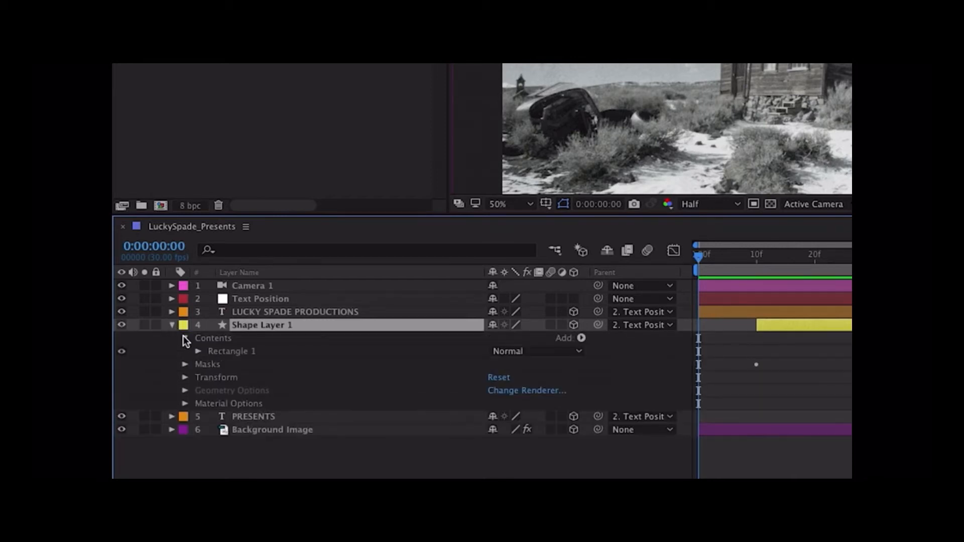
pyautogui.click(198, 351)
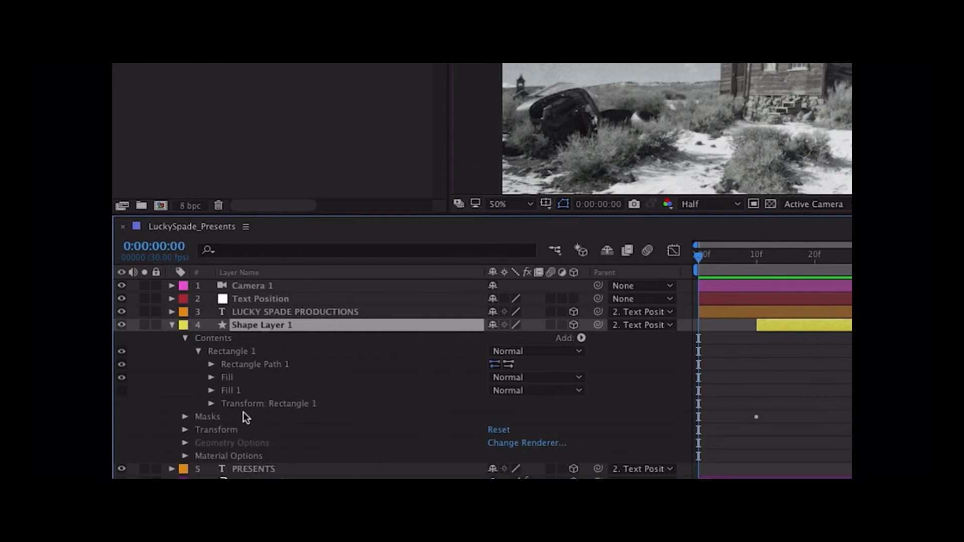
pyautogui.click(171, 325)
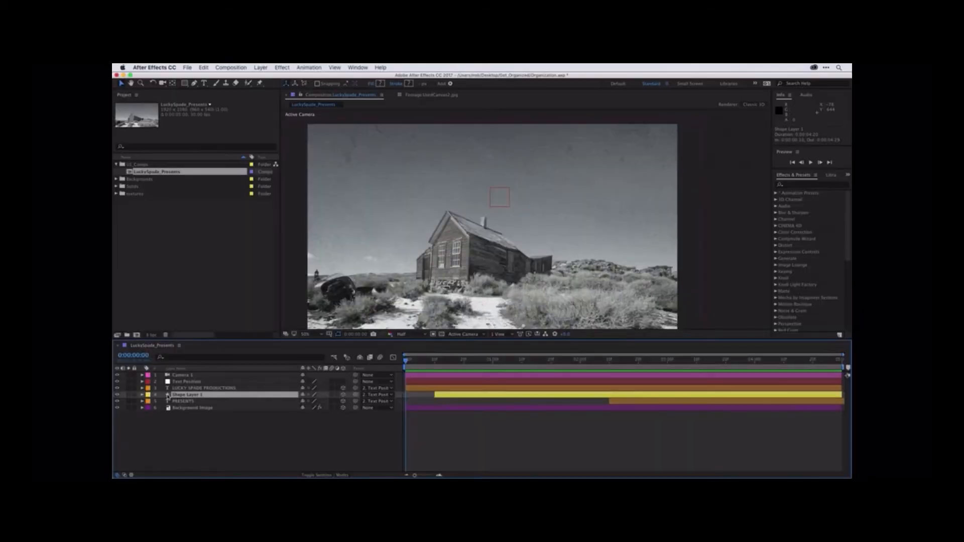
# Preview the title animation, stop playback at 0:00:04:07, and deselect all layers.
pyautogui.press('space')
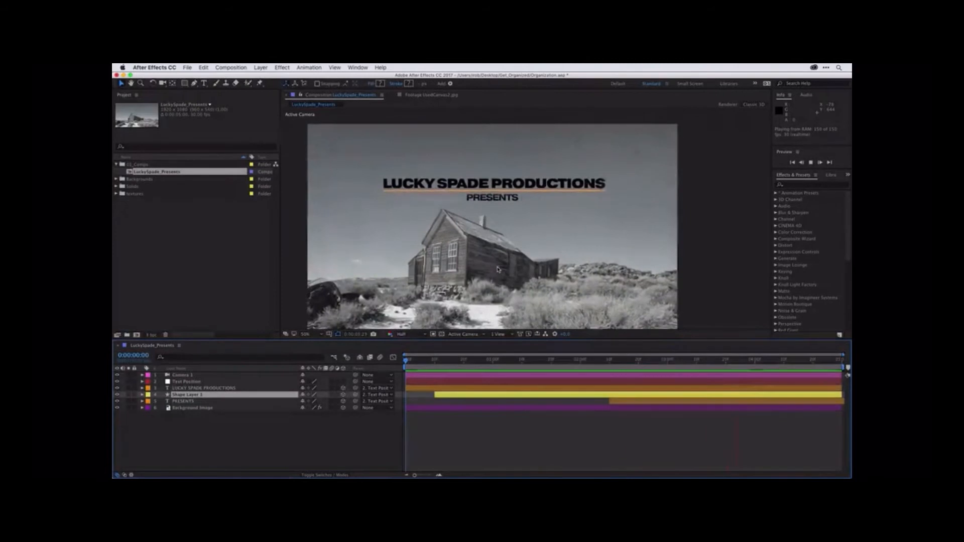
pyautogui.press('space')
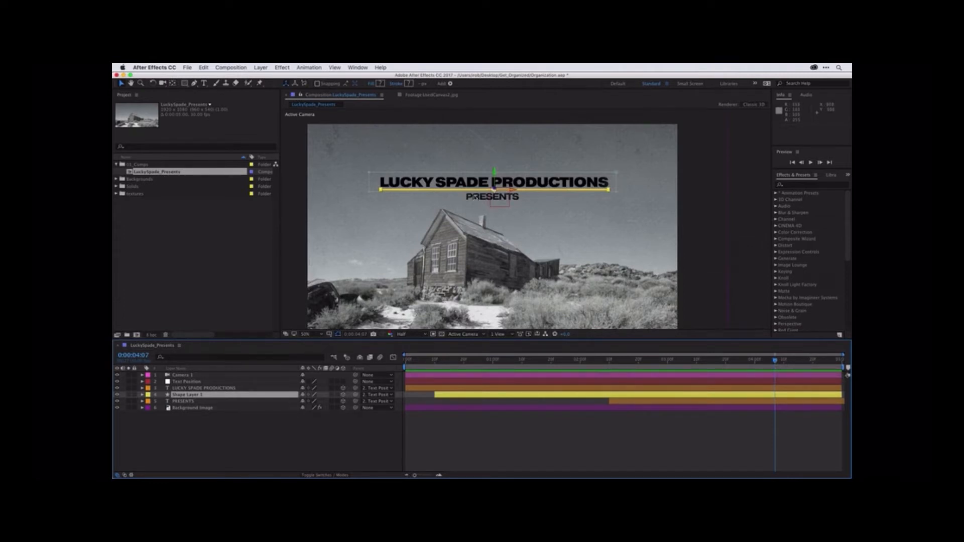
pyautogui.click(204, 446)
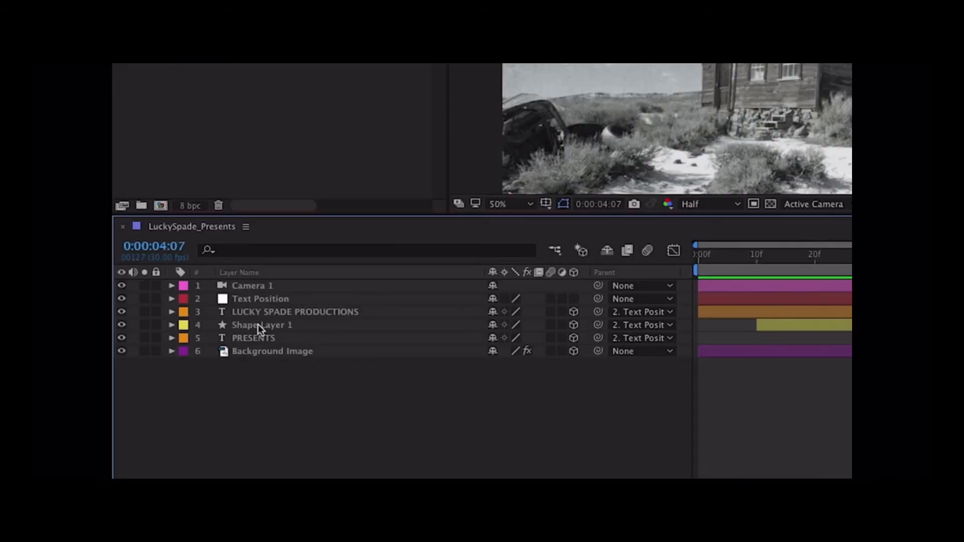
# Filter Shape Layer 1's properties by "color" and change the first Fill color of Rectangle 1 to a saturated blue.
pyautogui.click(258, 324)
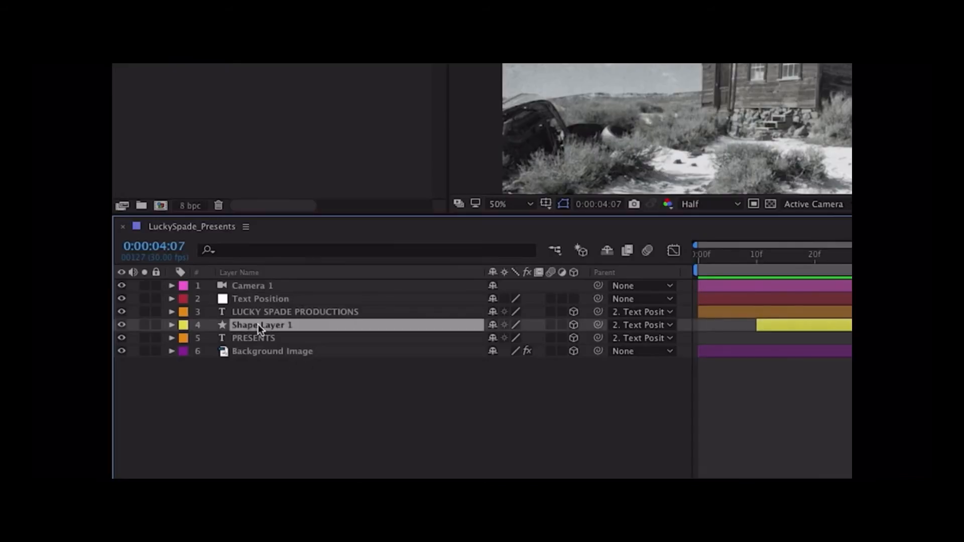
pyautogui.click(235, 251)
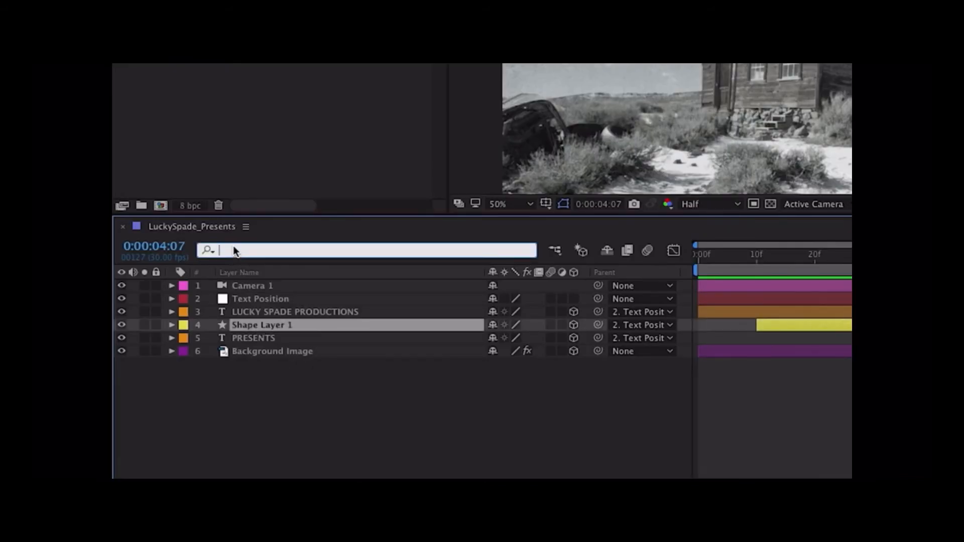
pyautogui.write('color')
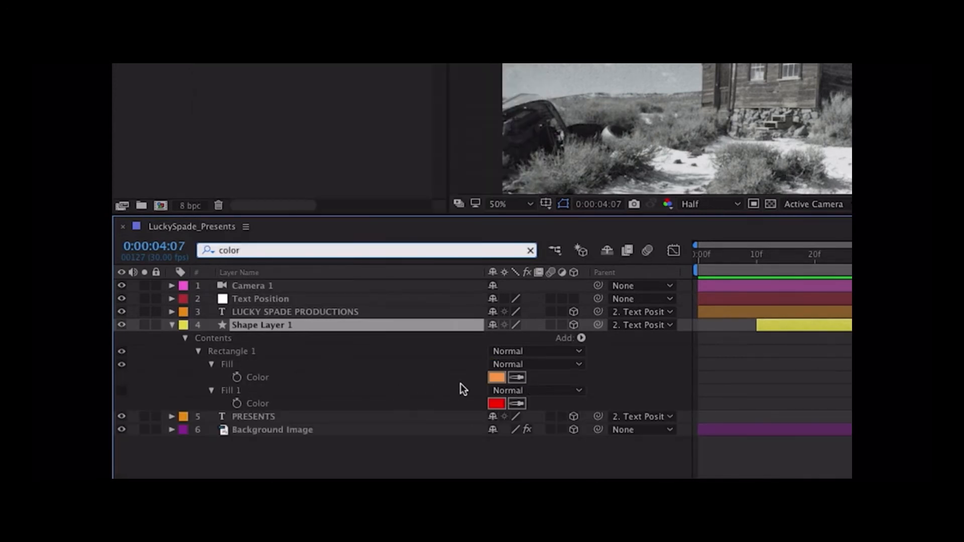
pyautogui.click(496, 377)
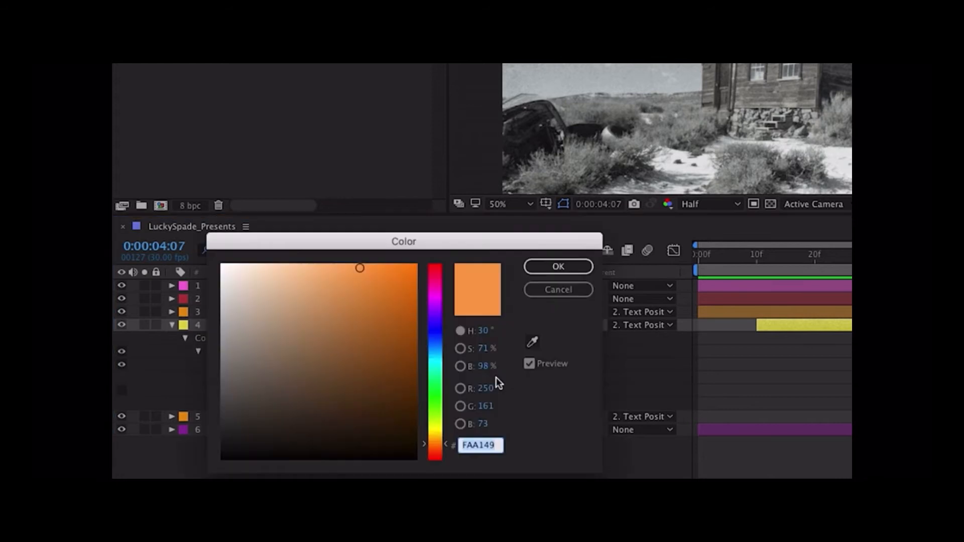
pyautogui.click(432, 333)
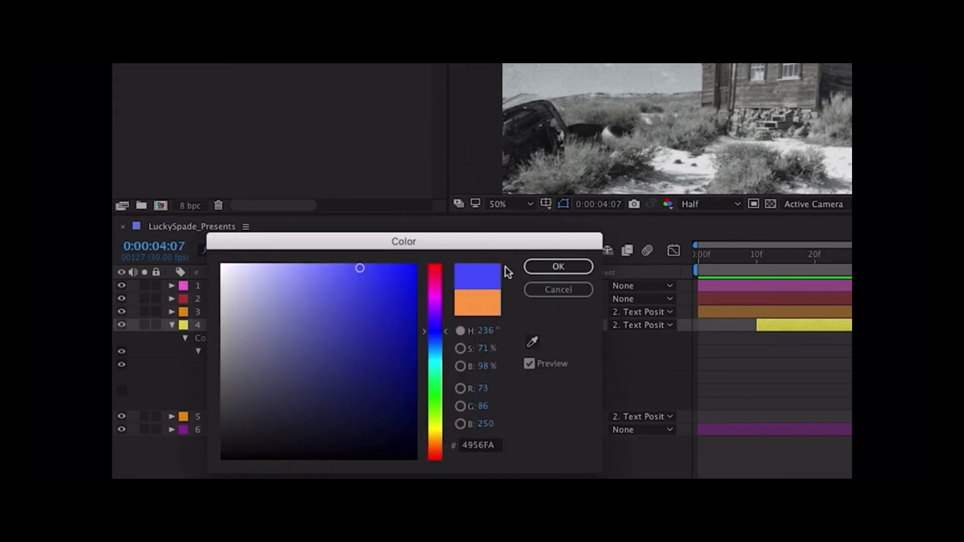
pyautogui.moveTo(395, 265); pyautogui.dragTo(438, 266)
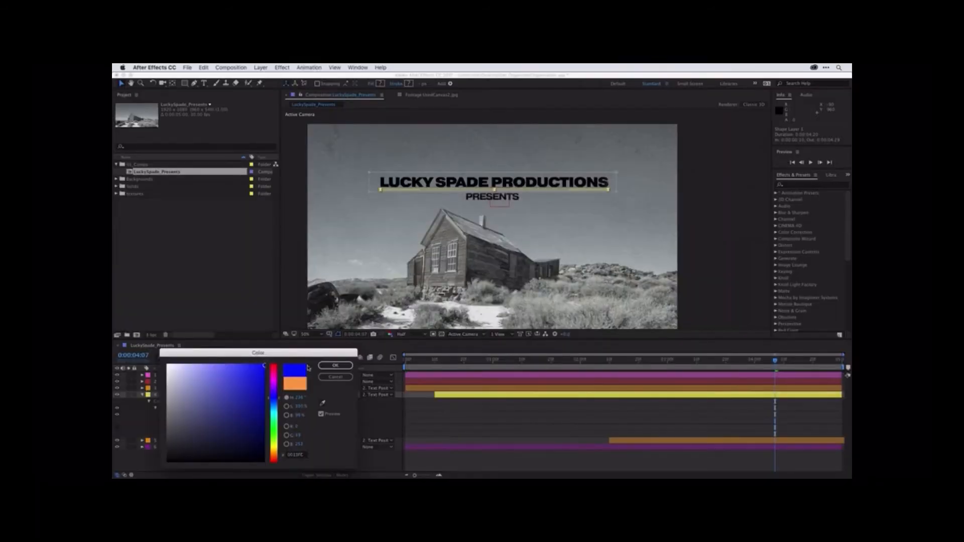
pyautogui.click(335, 366)
pyautogui.click(195, 460)
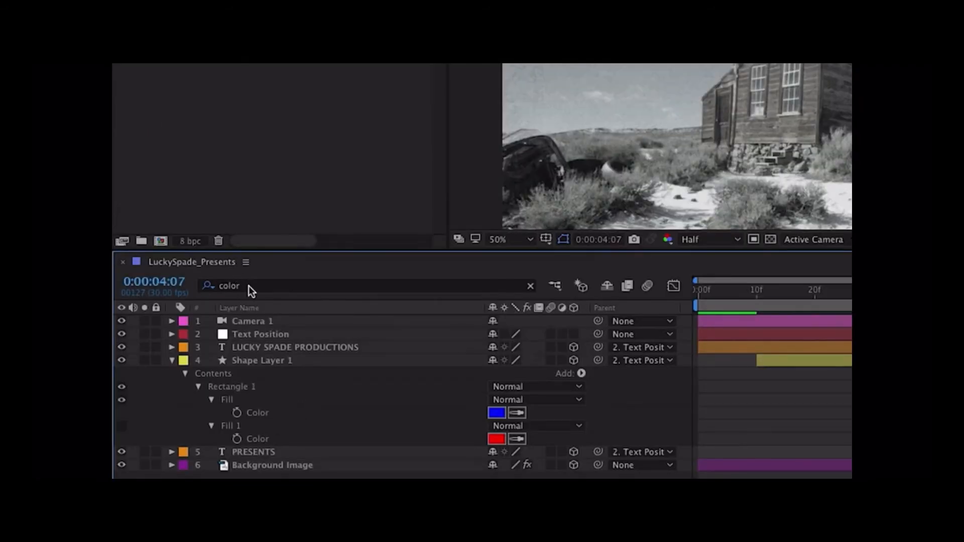
# Replace the timeline search with "text" and save that term as a reusable search preset.
pyautogui.click(249, 285)
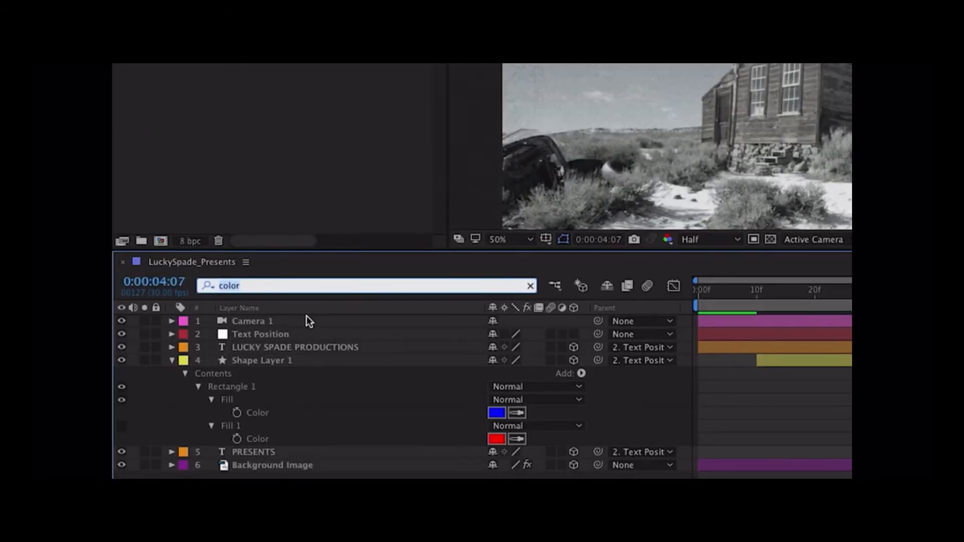
pyautogui.click(530, 286)
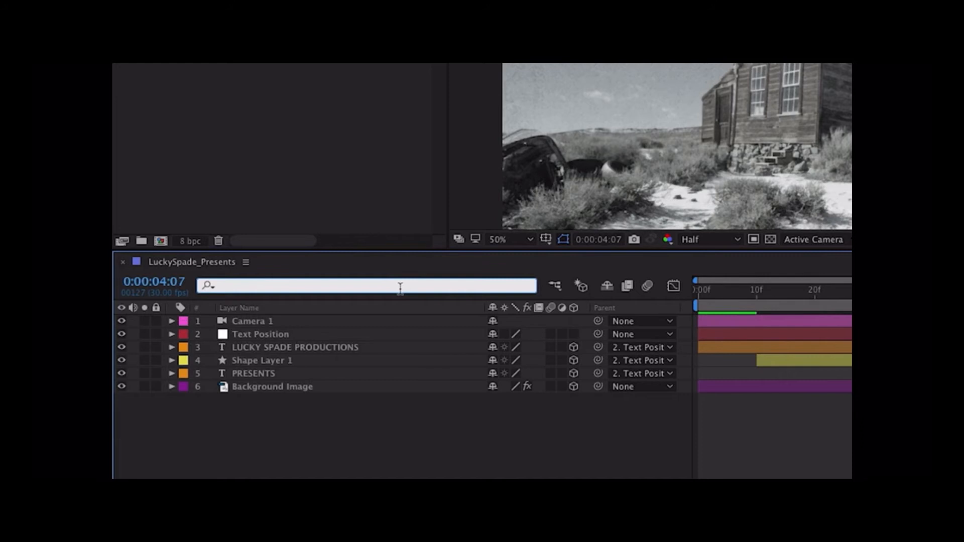
pyautogui.write('text')
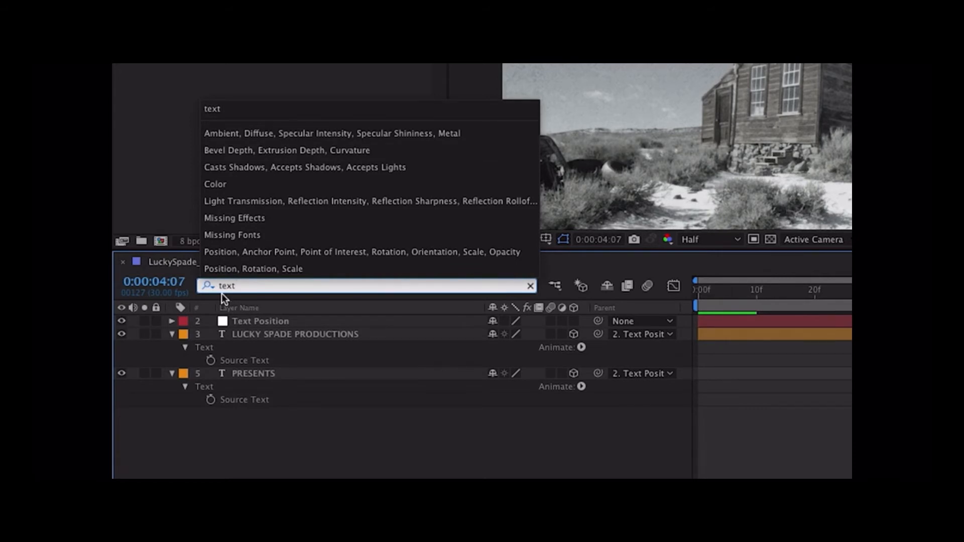
pyautogui.keyDown('shift'); pyautogui.click(230, 110); pyautogui.keyUp('shift')
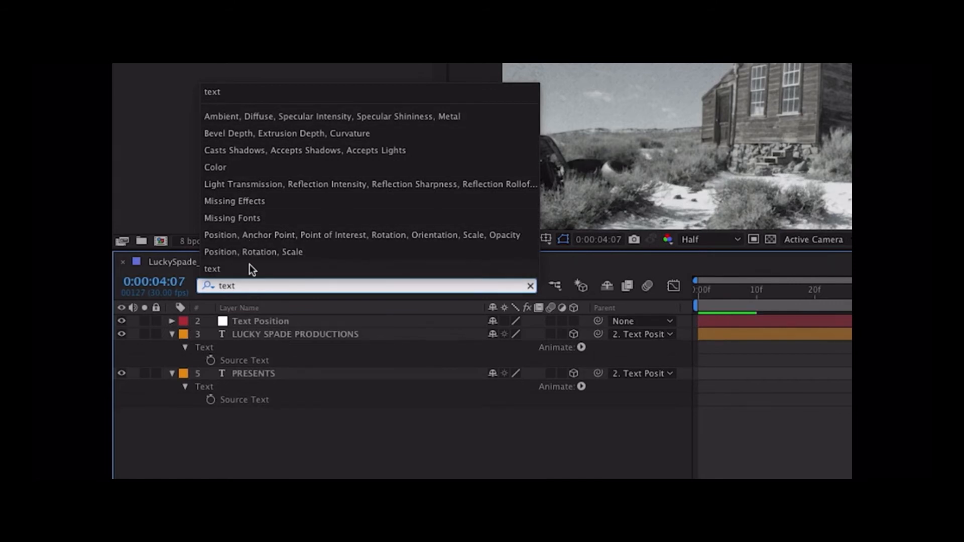
pyautogui.click(261, 292)
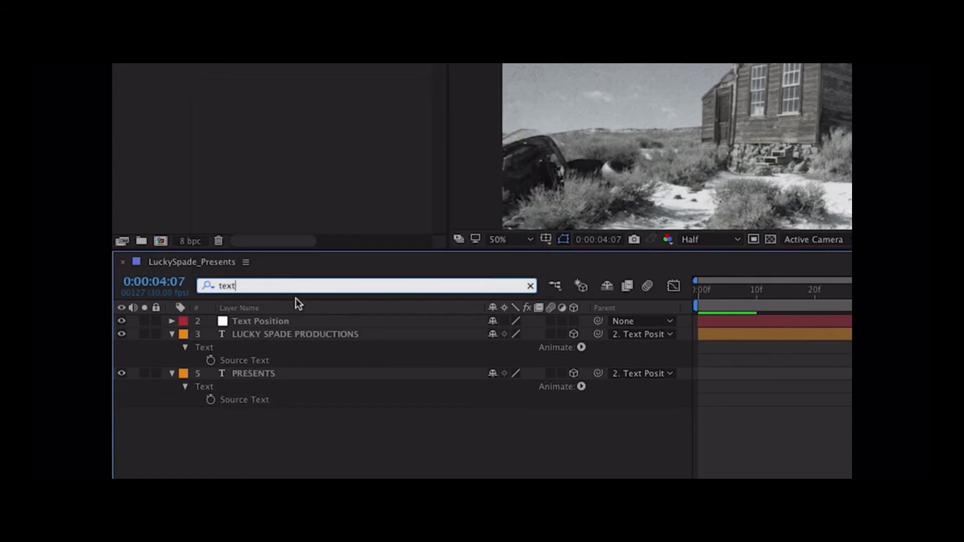
# Clear the timeline search and apply the saved "text" preset to all layers.
pyautogui.click(530, 285)
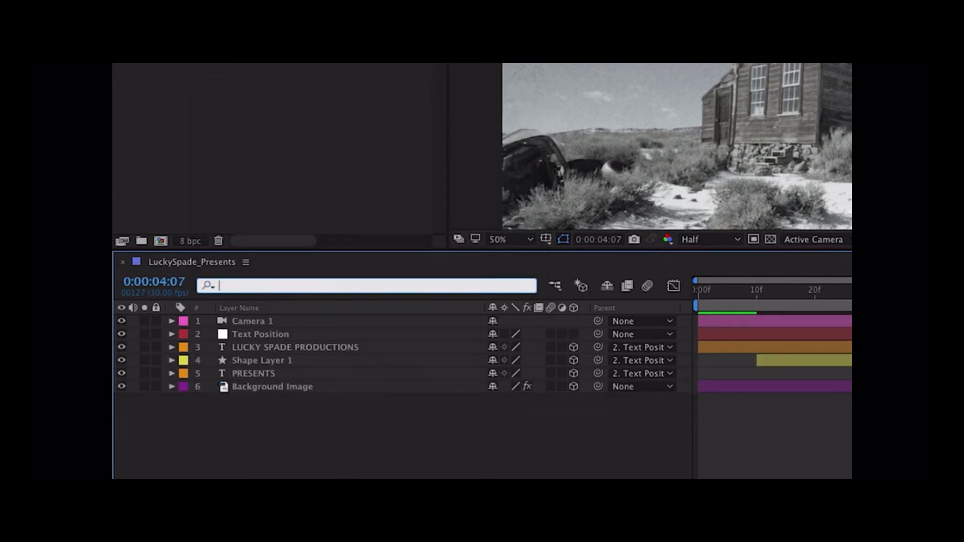
pyautogui.click(213, 288)
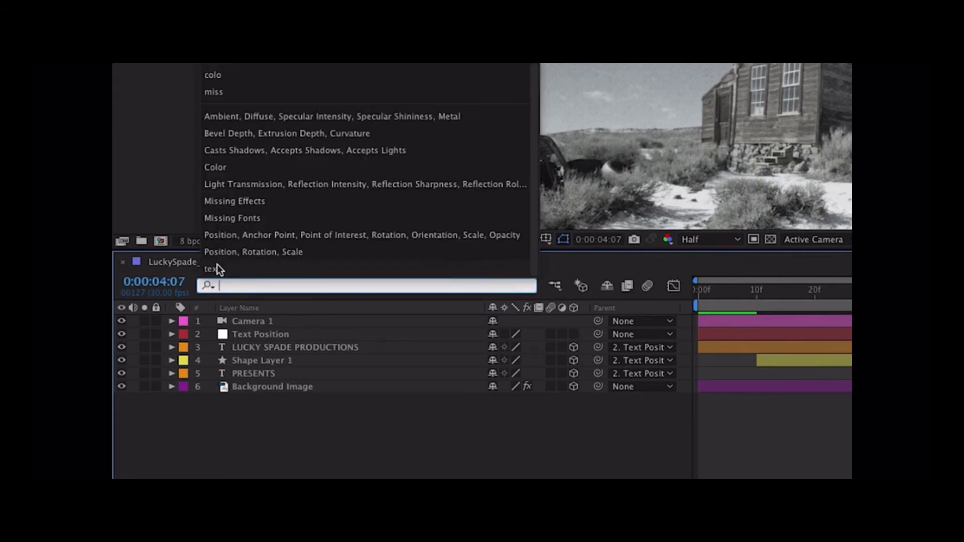
pyautogui.click(217, 266)
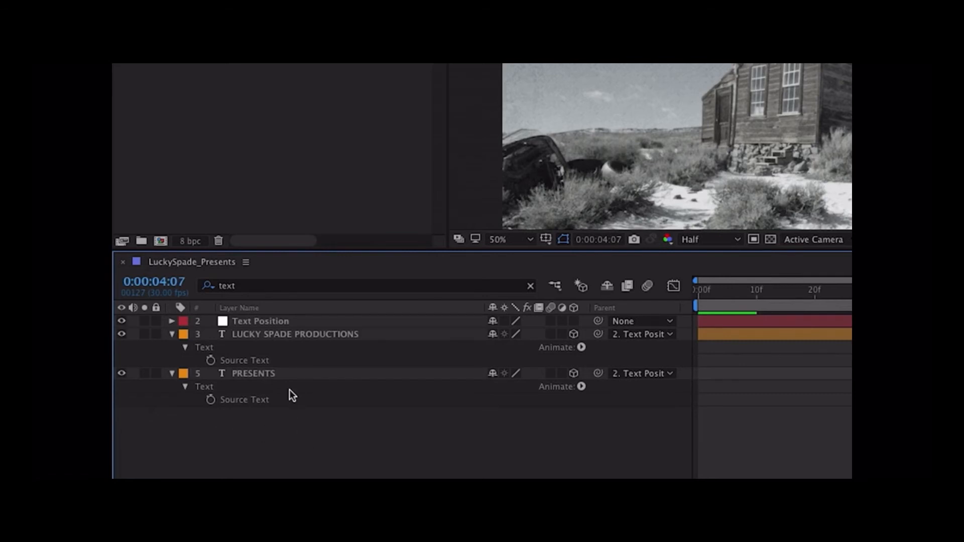
# Reapply the saved "text" search with only the LUCKY SPADE PRODUCTIONS layer selected, and collapse that layer's properties.
pyautogui.click(264, 335)
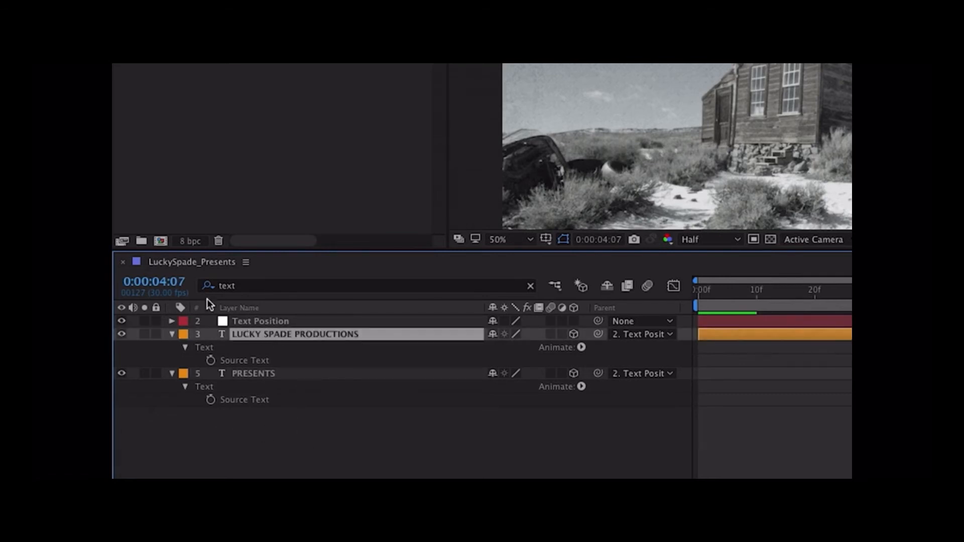
pyautogui.click(530, 286)
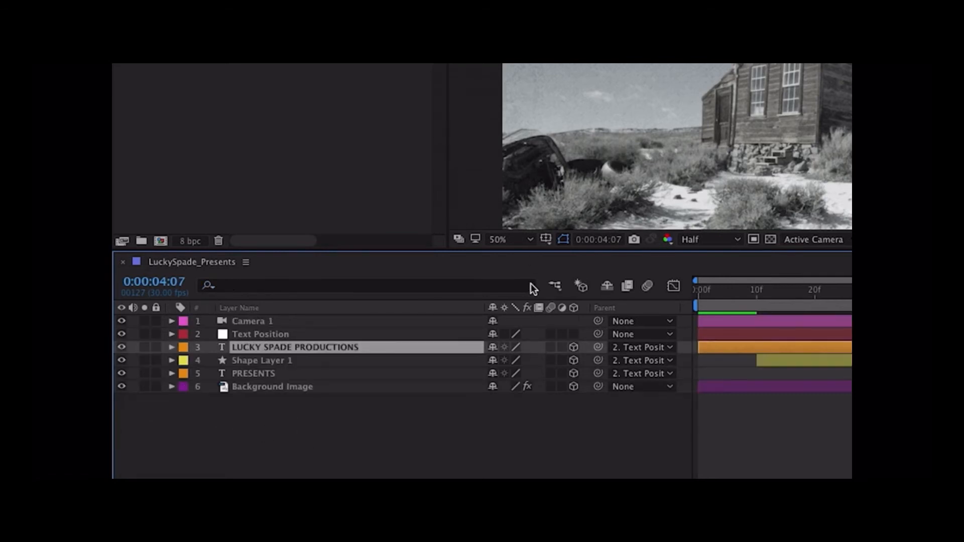
pyautogui.click(208, 284)
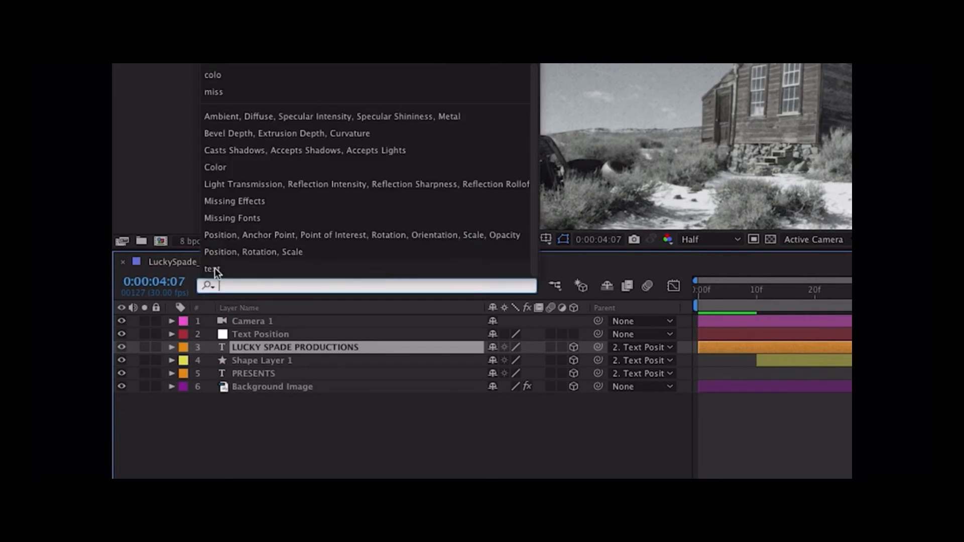
pyautogui.click(216, 266)
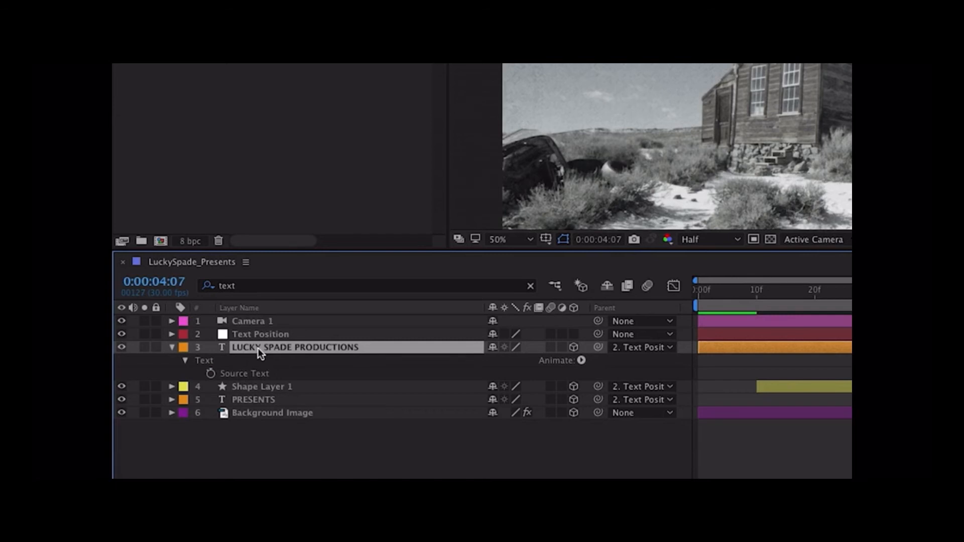
pyautogui.click(308, 445)
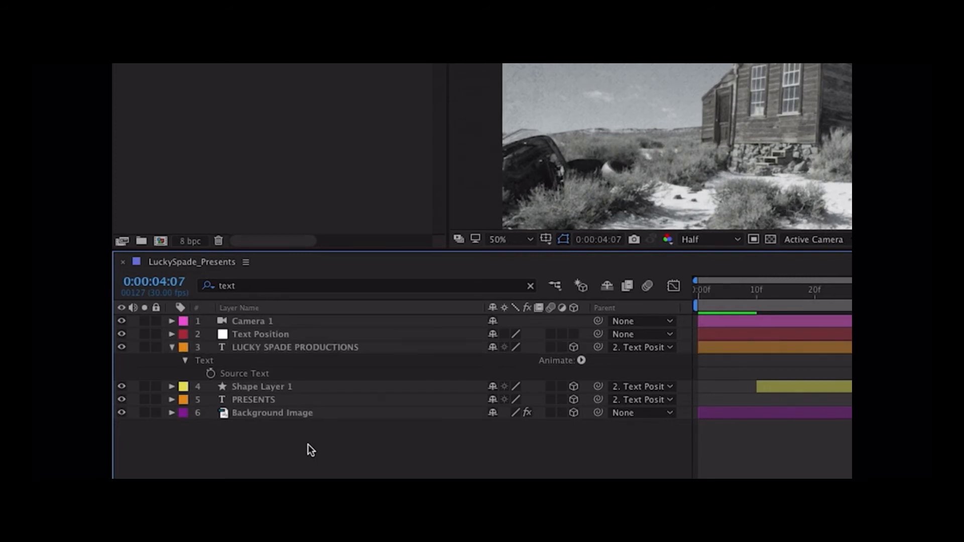
pyautogui.click(171, 346)
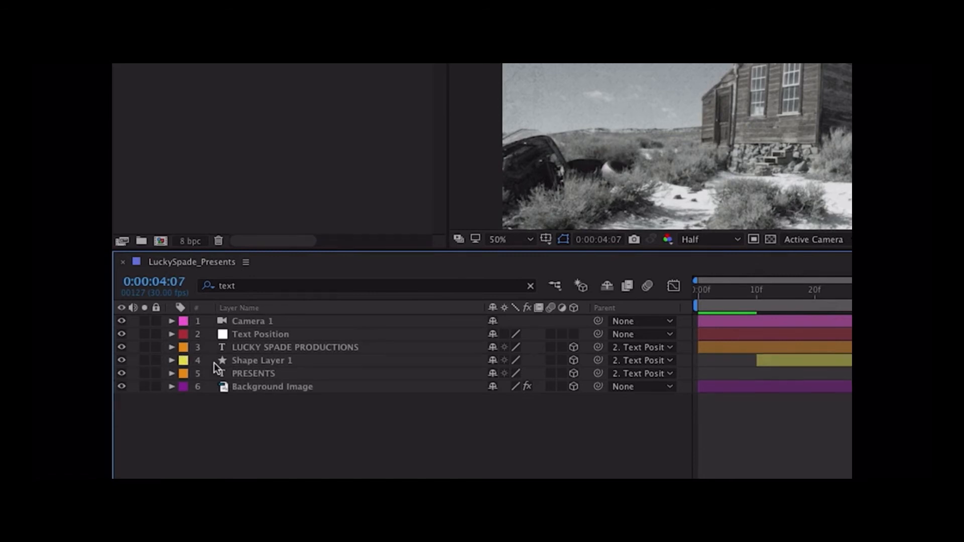
# Pre-compose the layers from Text Position through PRESENTS as "Title Precomp", moving all attributes into the new composition.
pyautogui.click(248, 333)
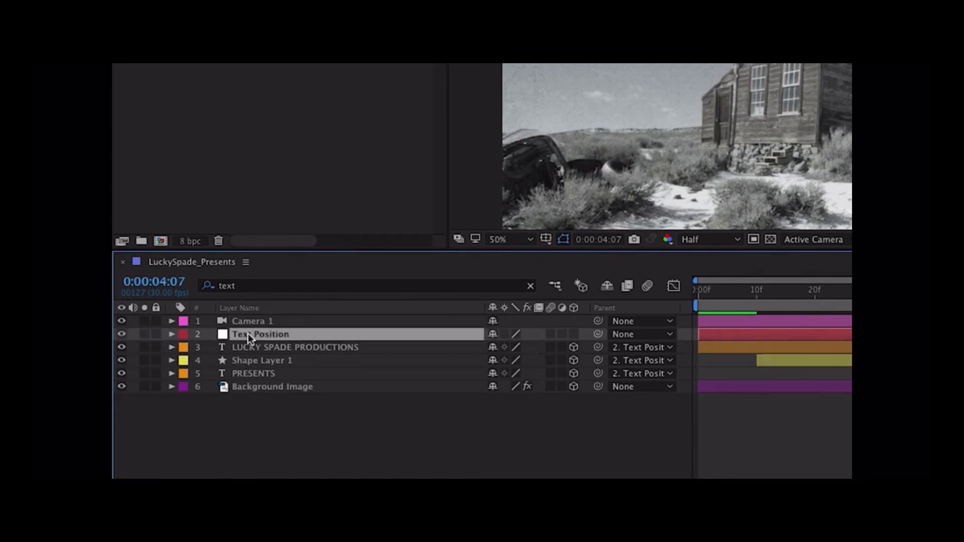
pyautogui.keyDown('shift'); pyautogui.click(251, 374); pyautogui.keyUp('shift')
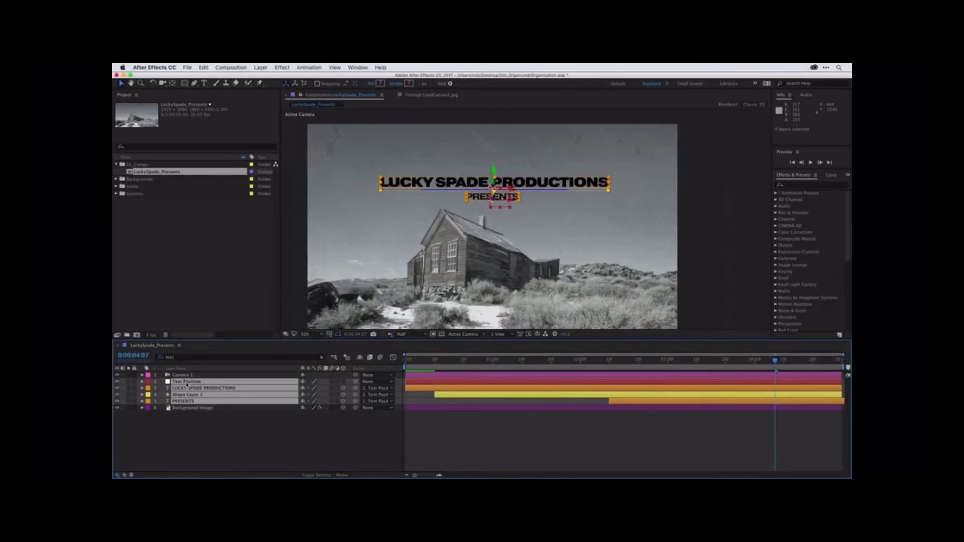
pyautogui.click(260, 67)
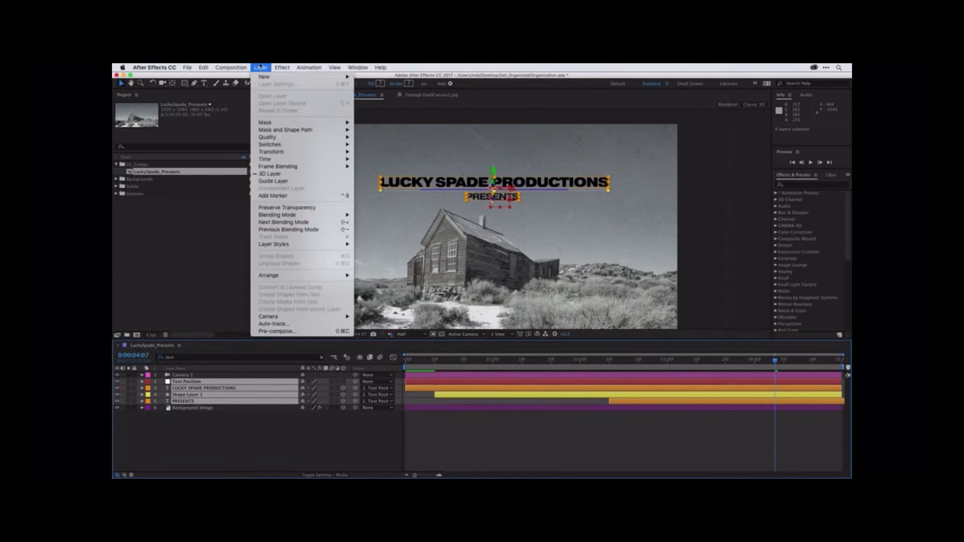
pyautogui.click(282, 331)
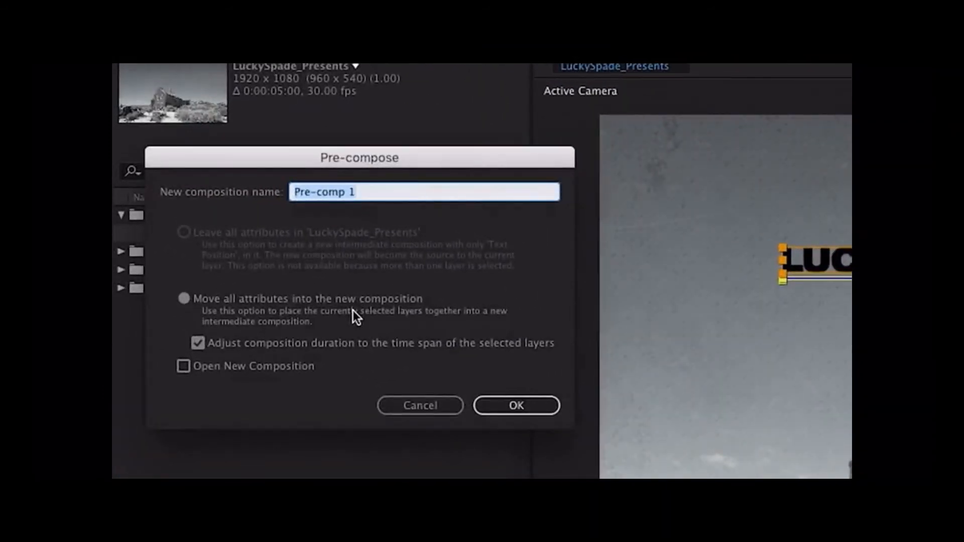
pyautogui.press('BackSpace')
pyautogui.write('Title Precomp')
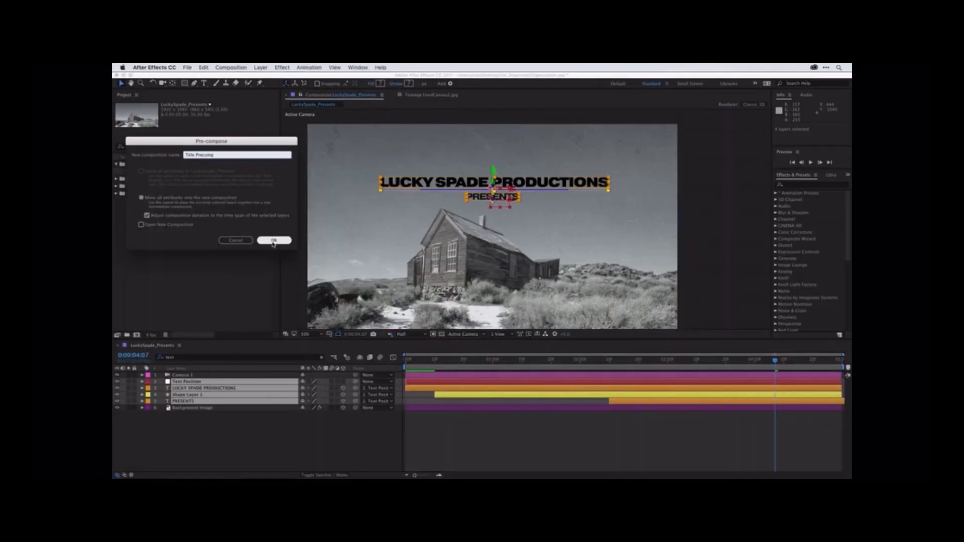
pyautogui.click(273, 241)
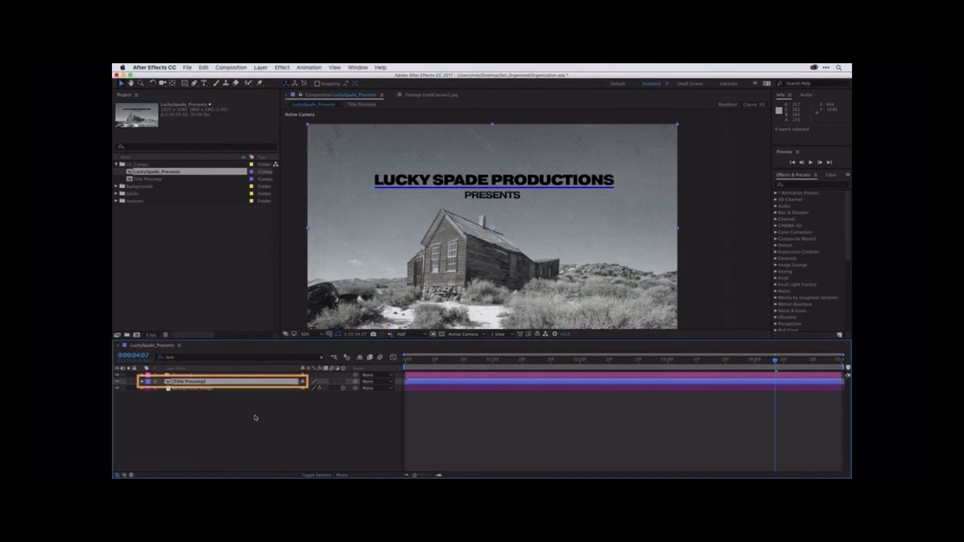
# Apply the Drop Shadow effect to the Title Precomp layer and switch the effect off.
pyautogui.click(282, 67)
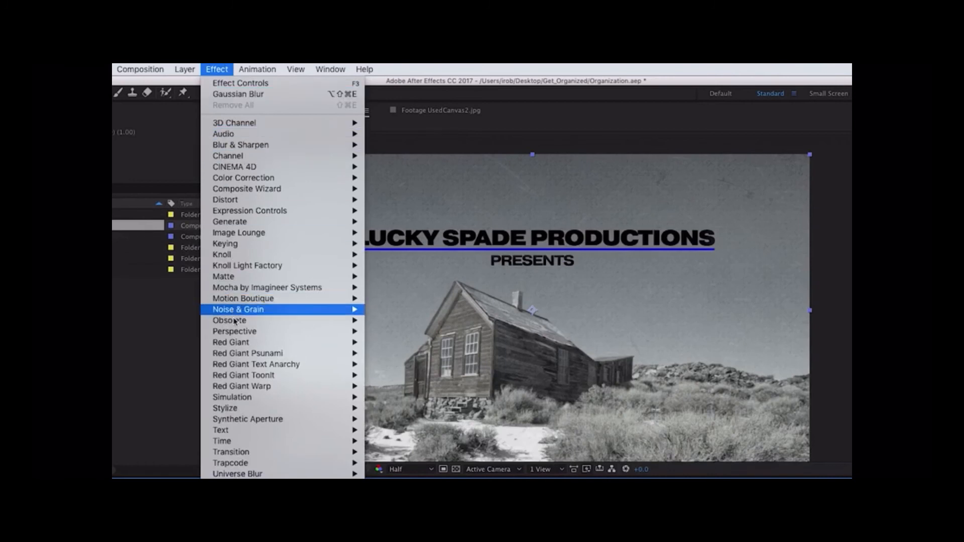
pyautogui.moveTo(236, 331)
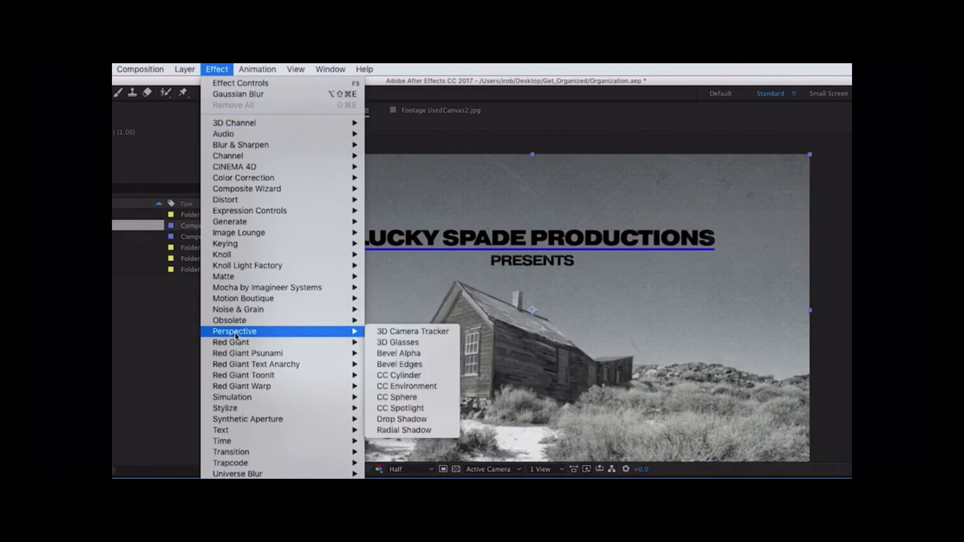
pyautogui.click(409, 420)
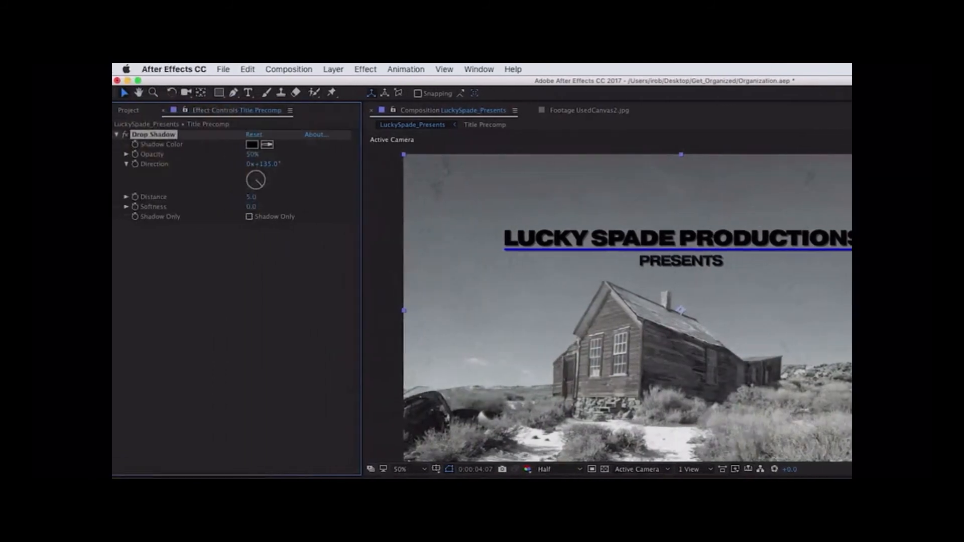
pyautogui.click(126, 136)
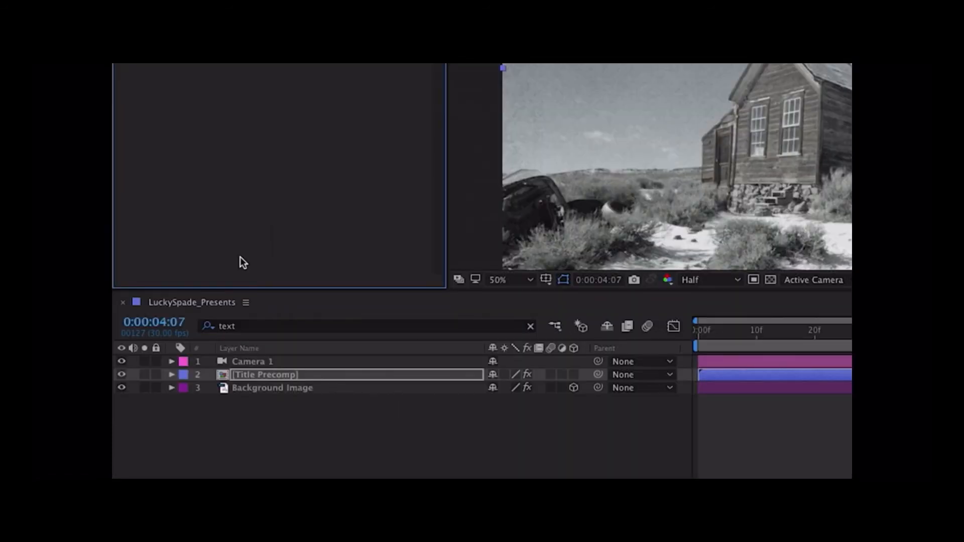
# View the layers inside Title Precomp, and clear the timeline search back in the LuckySpade_Presents composition.
pyautogui.click(279, 377)
pyautogui.doubleClick(278, 375)
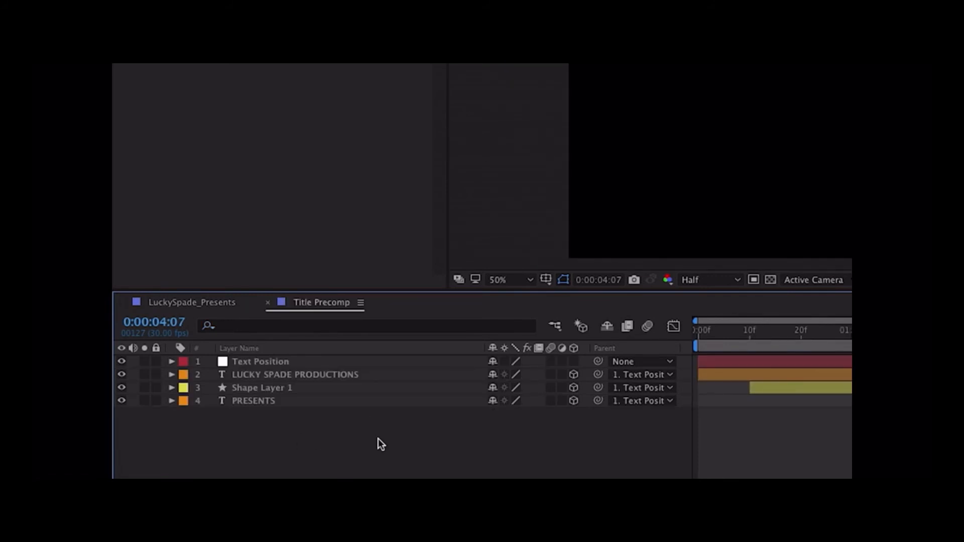
pyautogui.click(185, 302)
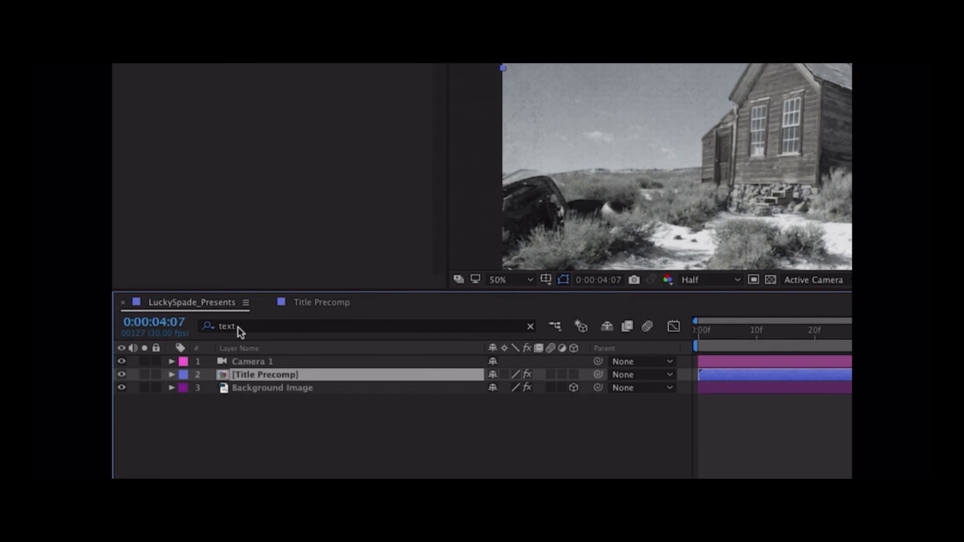
pyautogui.click(530, 327)
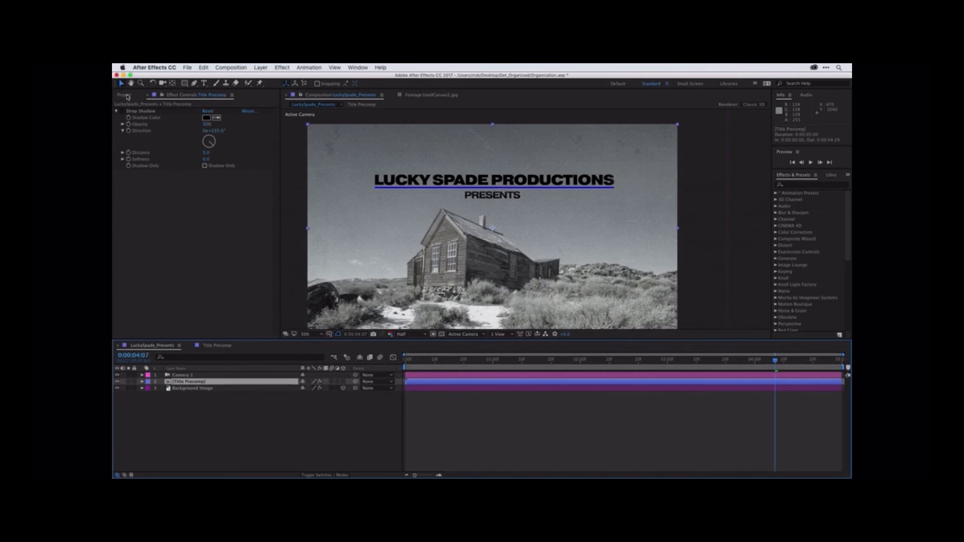
# Show the Project panel full size, and add a Comment column placed directly after the Name column.
pyautogui.click(124, 95)
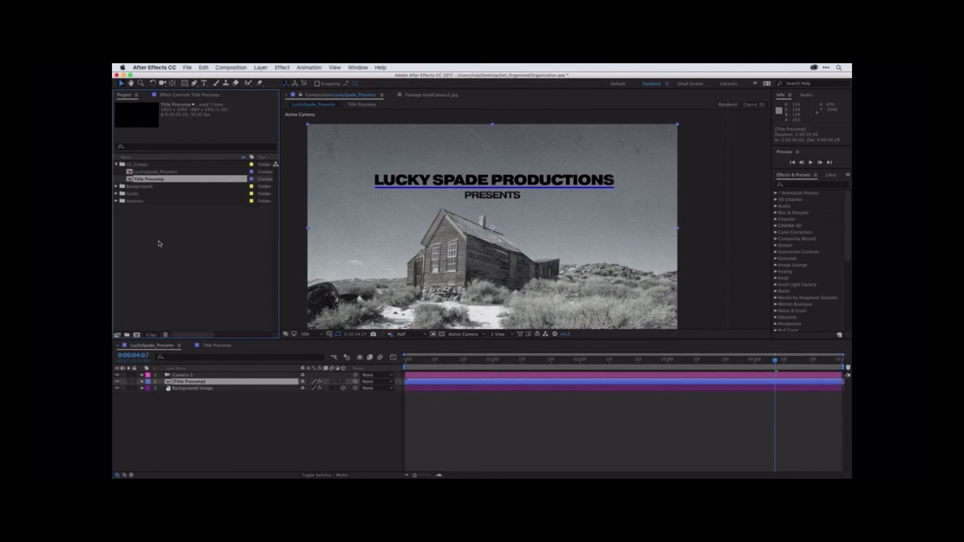
pyautogui.press('`')
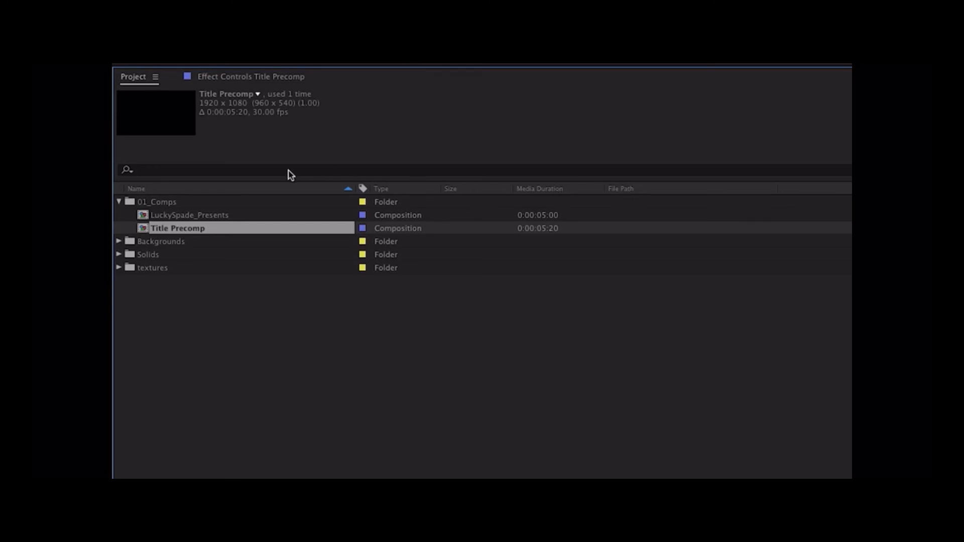
pyautogui.rightClick(162, 192)
pyautogui.moveTo(198, 239)
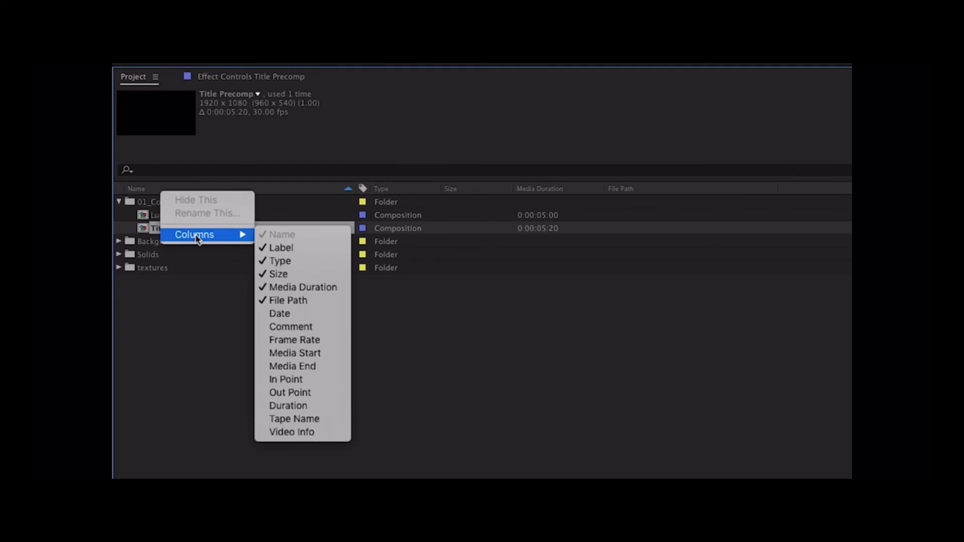
pyautogui.click(305, 334)
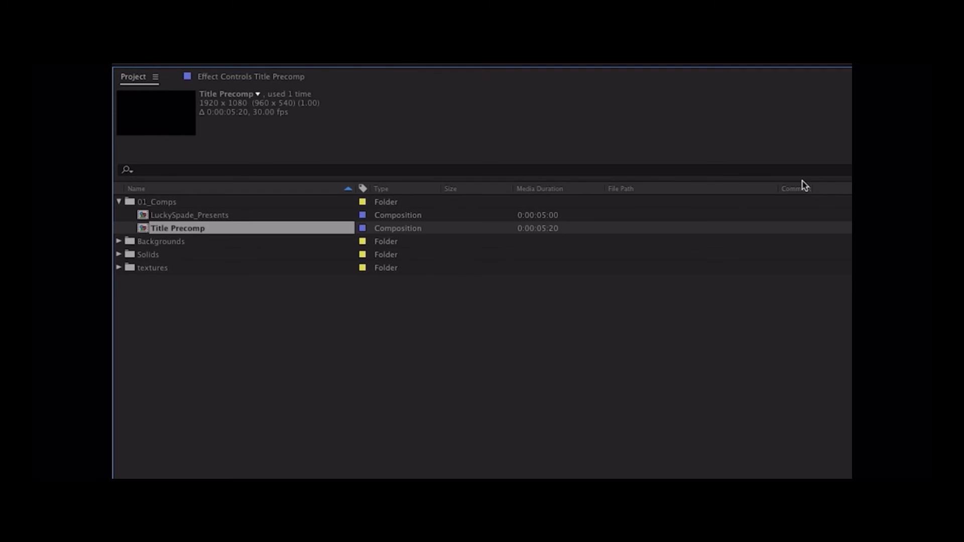
pyautogui.moveTo(803, 186); pyautogui.dragTo(353, 192)
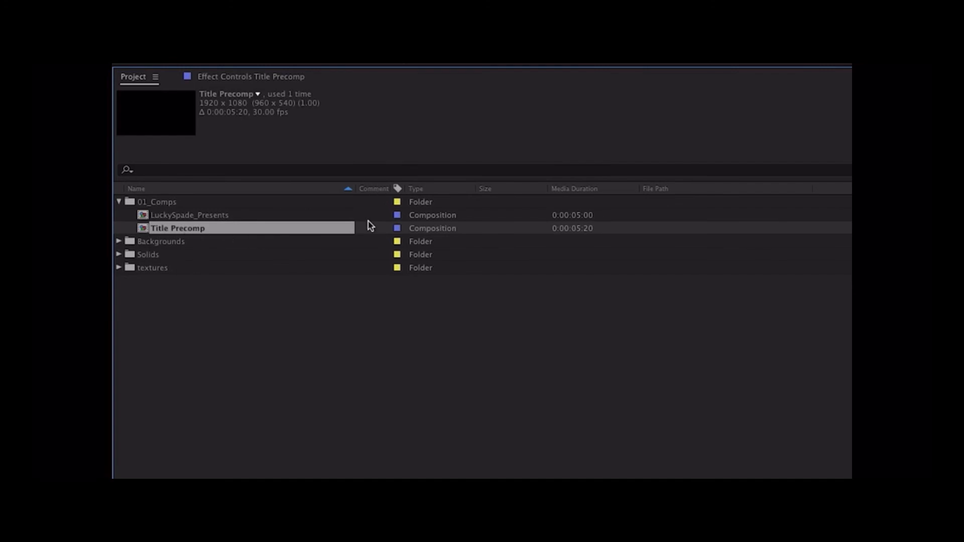
# In the Backgrounds folder, enter comment 1 for ghost_town_bg_01.jpg and comment 2 for ghost_town_bg_04.jpg.
pyautogui.click(118, 241)
pyautogui.click(144, 258)
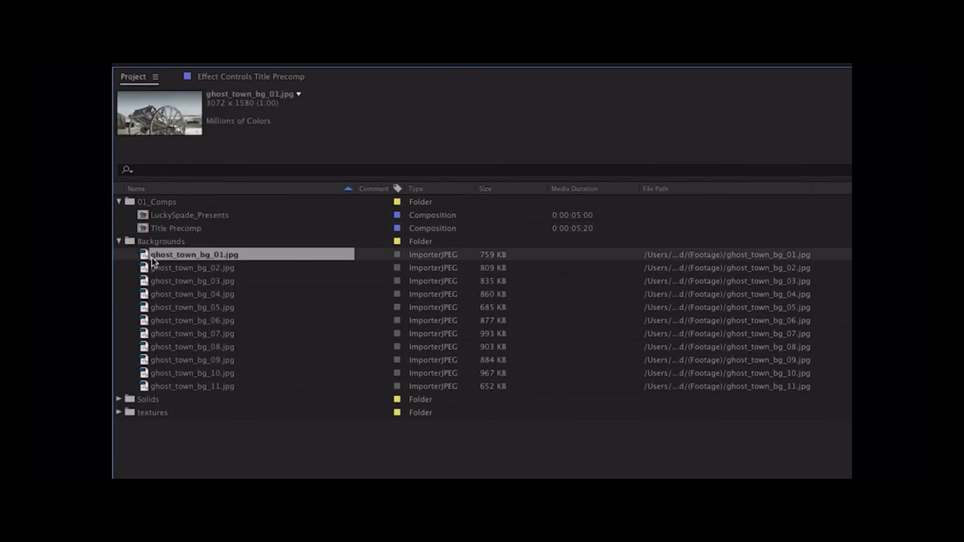
pyautogui.click(377, 256)
pyautogui.write('1')
pyautogui.click(184, 297)
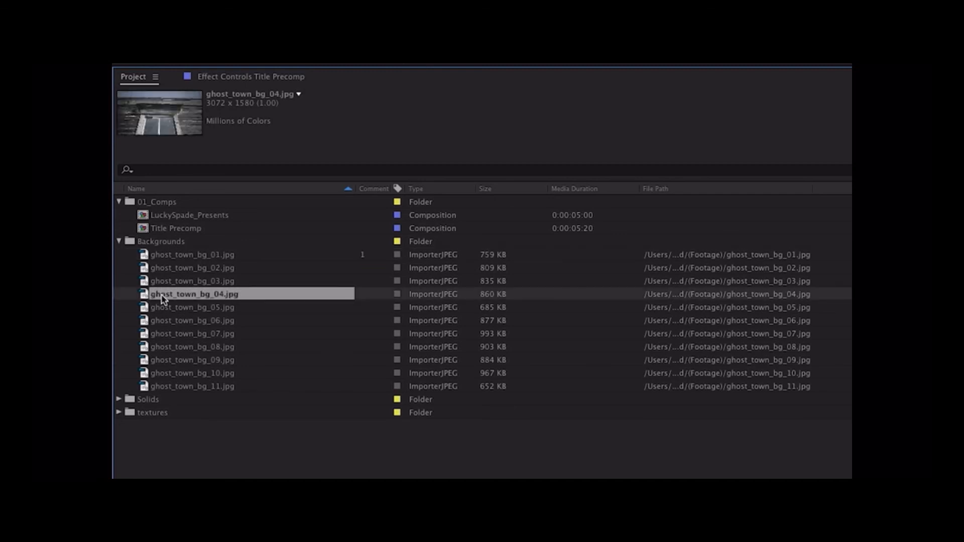
pyautogui.click(366, 298)
pyautogui.write('2')
pyautogui.click(357, 426)
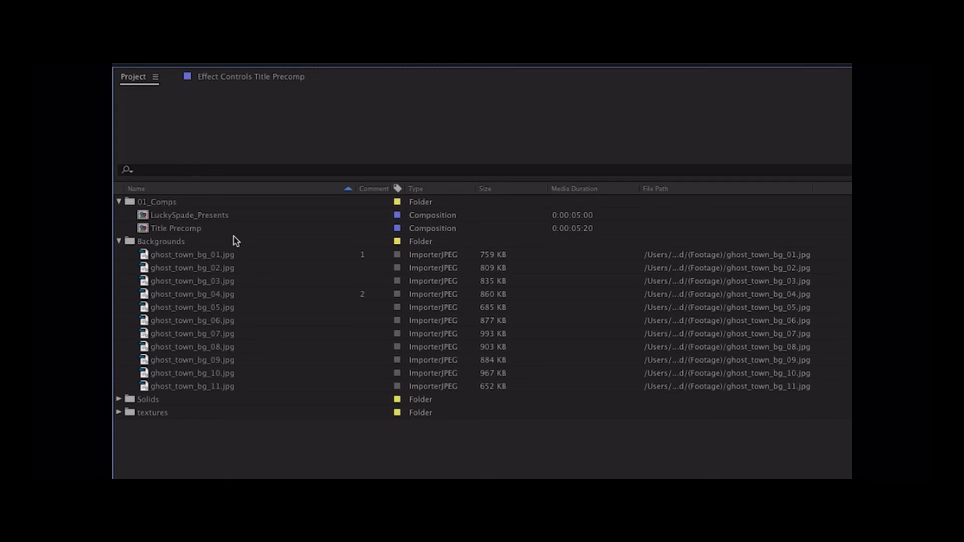
# Sort the project items by comment in ascending order and restore the Project panel to its normal size.
pyautogui.click(373, 189)
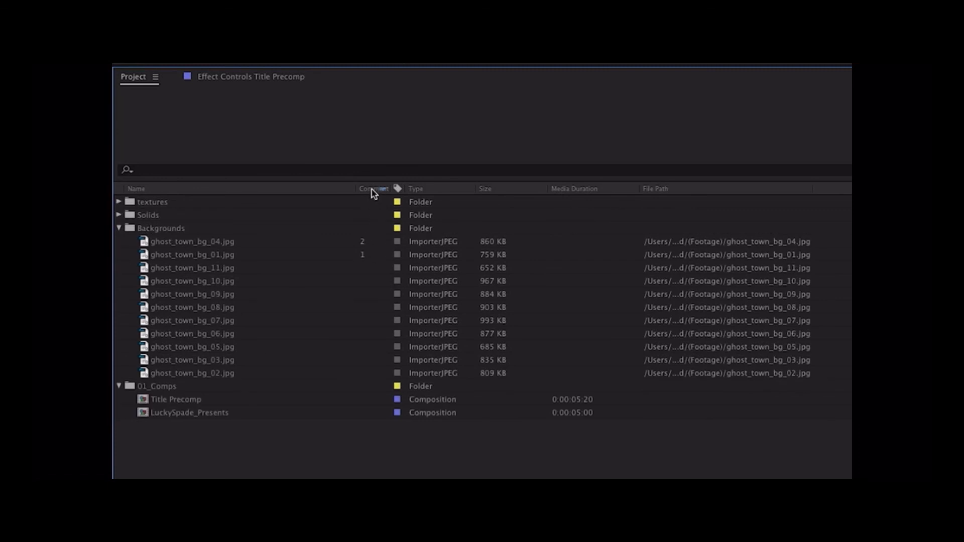
pyautogui.click(372, 191)
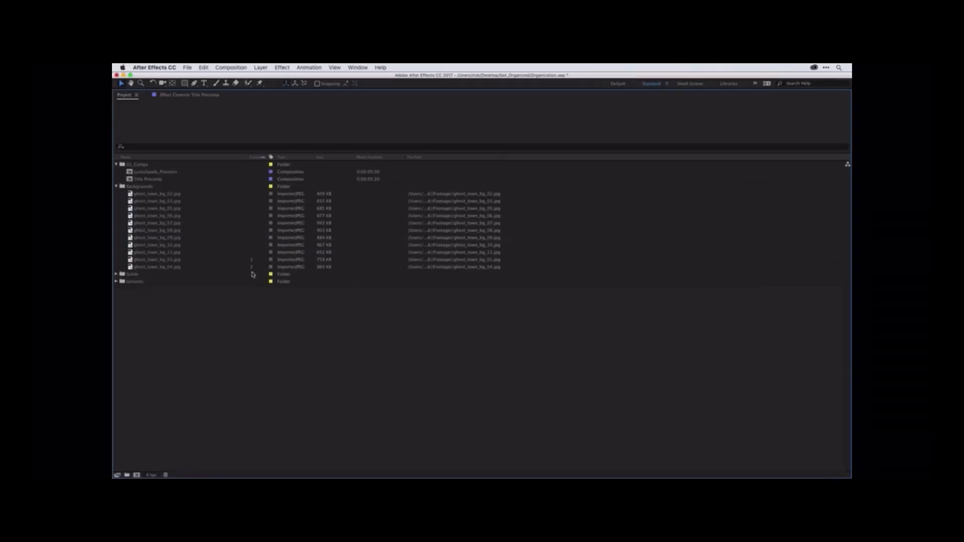
pyautogui.press('`')
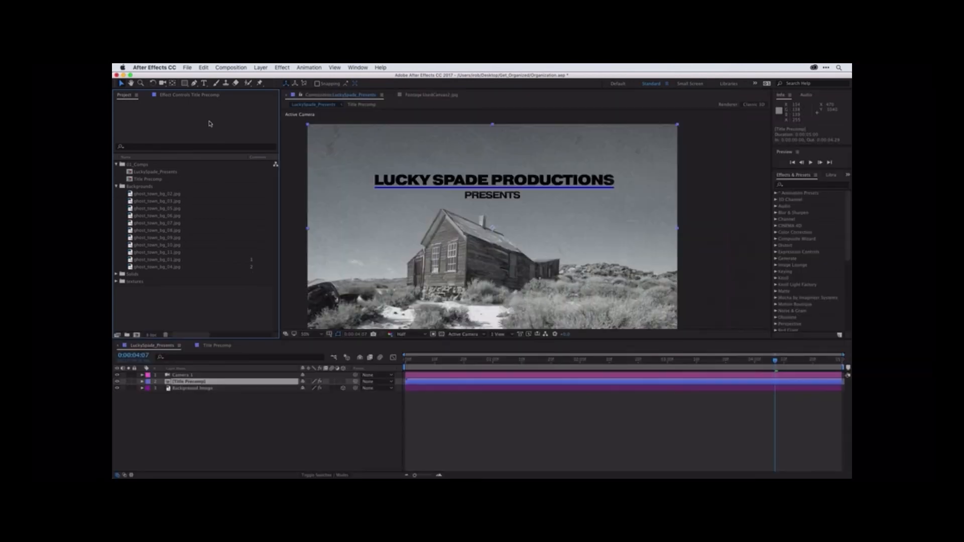